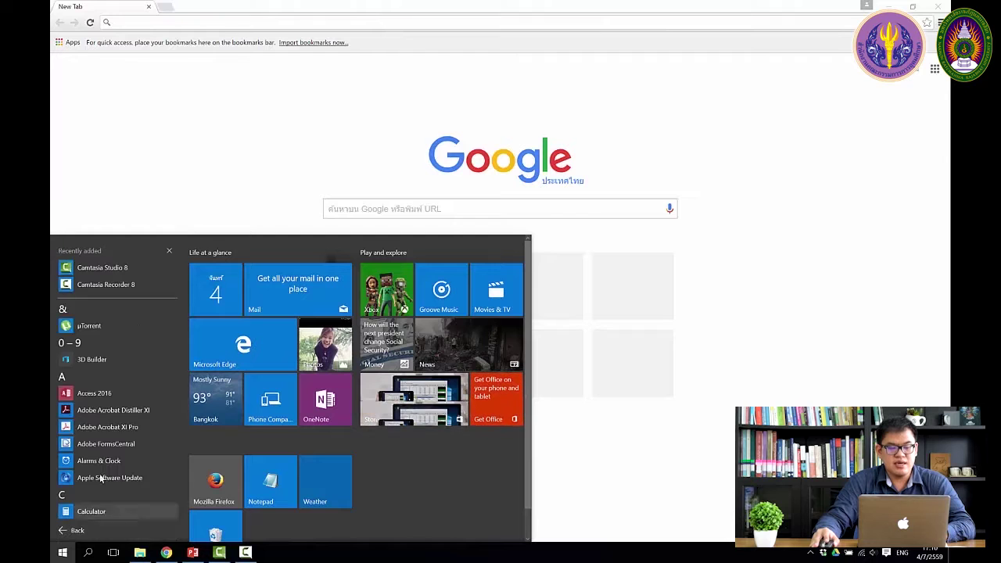
Scroll down the Start menu's full list of installed apps.
scroll(124, 446, "down", 15)
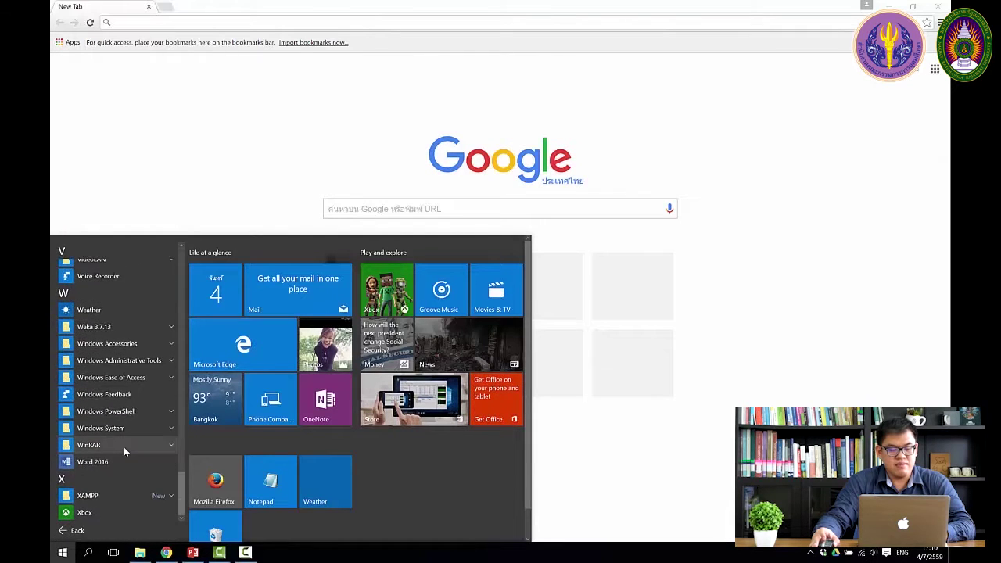
Launch XAMPP Control Panel, start Apache and MySQL, then minimize the panel.
left_click(103, 497)
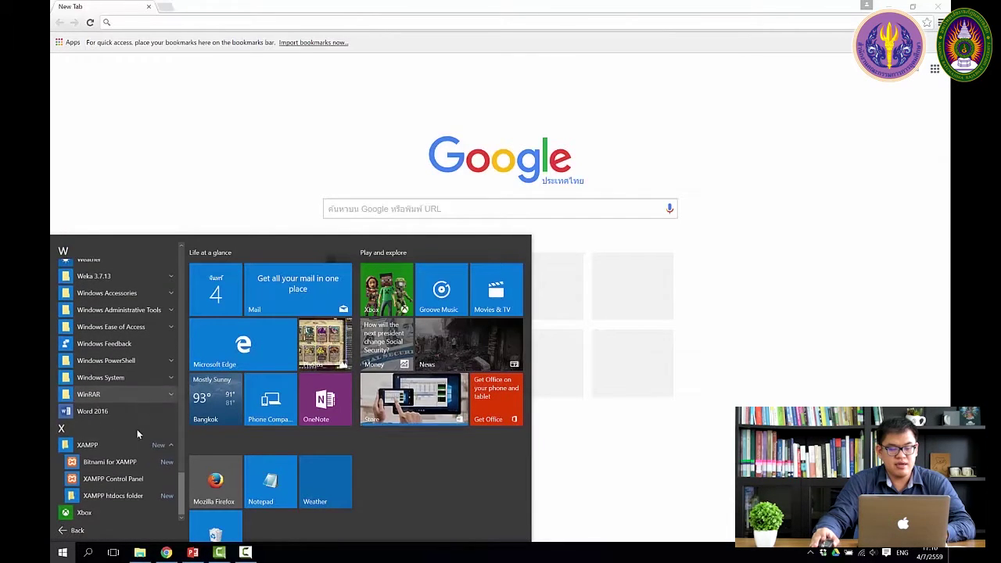
left_click(120, 479)
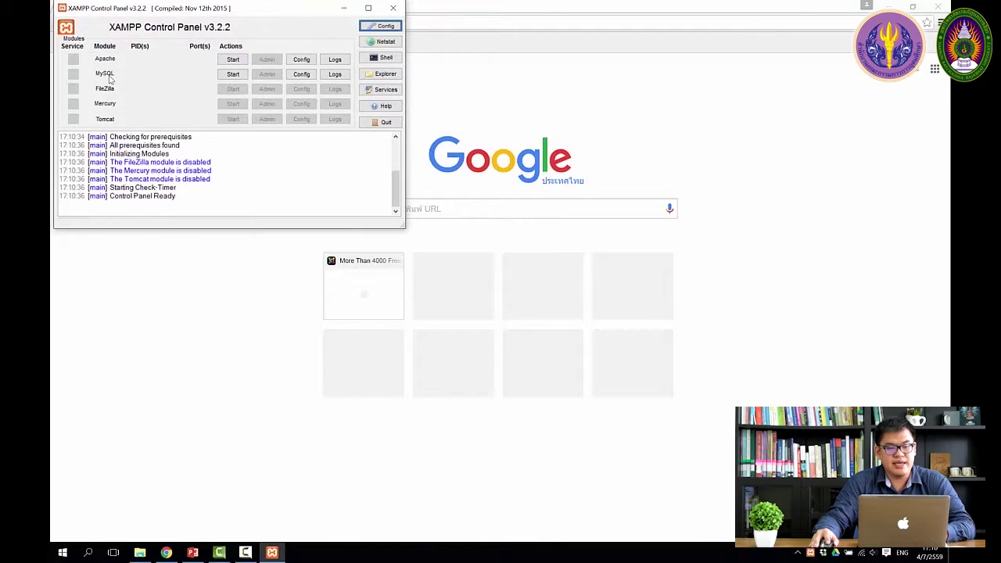
left_click(233, 59)
left_click(237, 78)
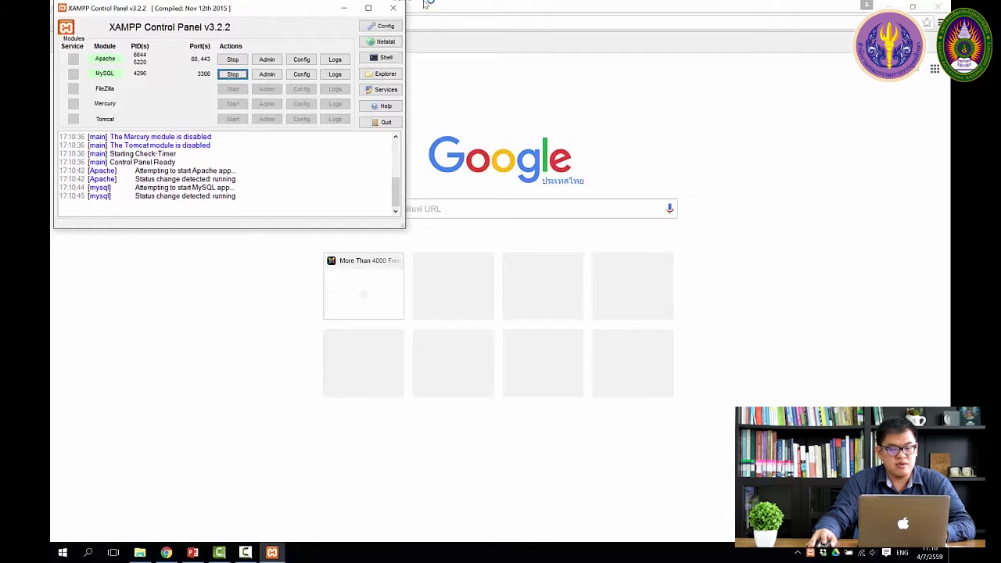
left_click(344, 7)
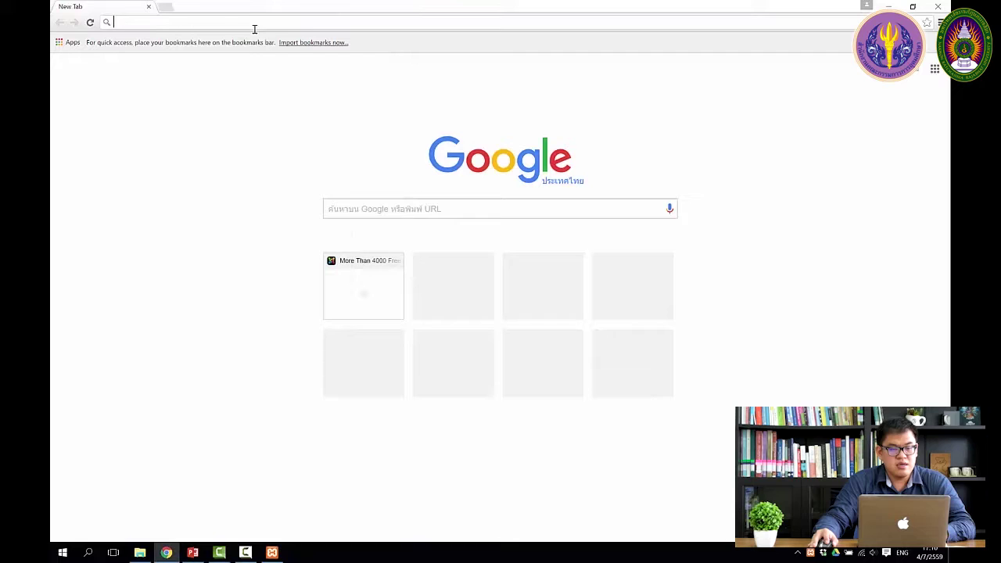
Load localhost/virtuemart/administrator in Chrome's address bar.
left_click(230, 23)
type("lo")
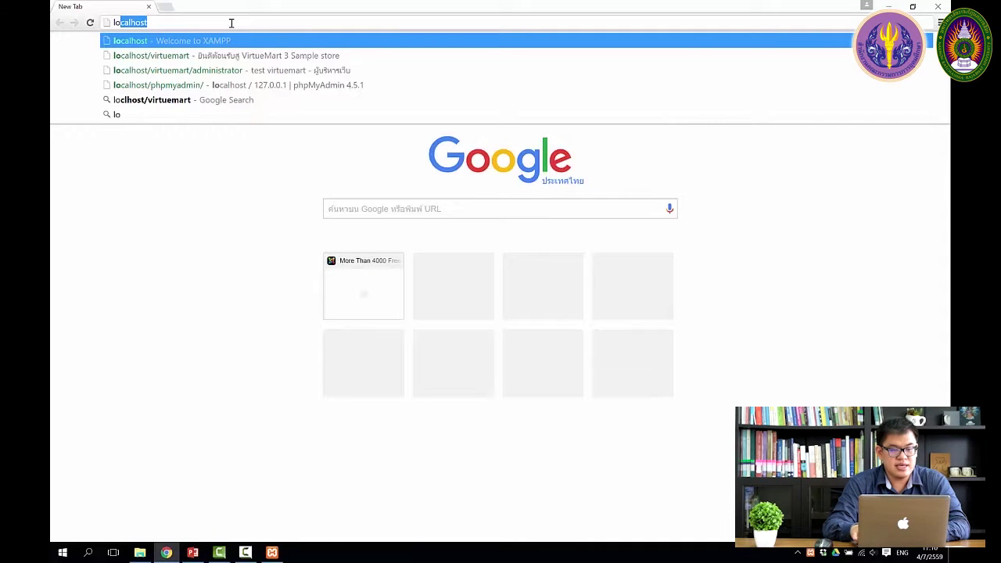
type("calhost/")
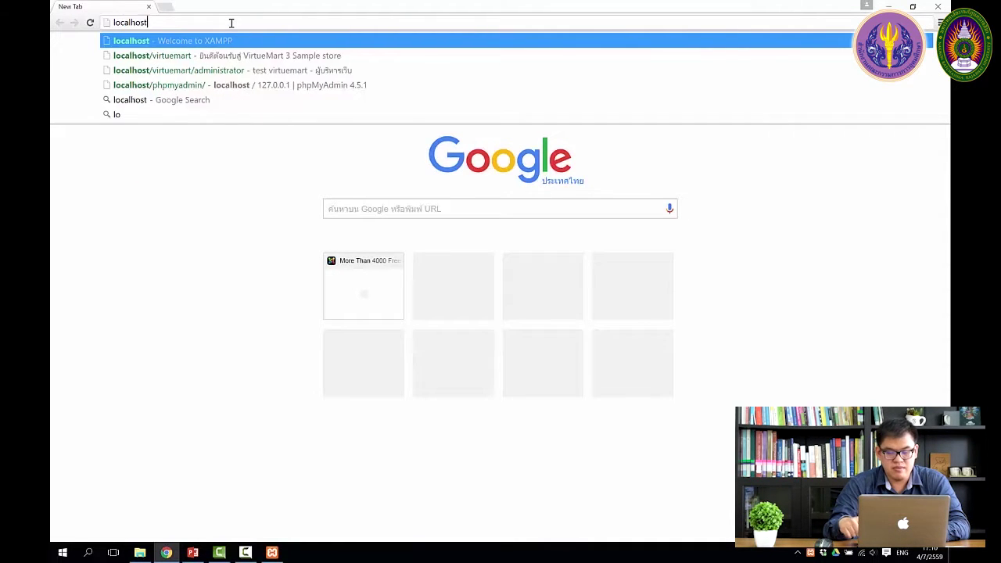
key("Down")
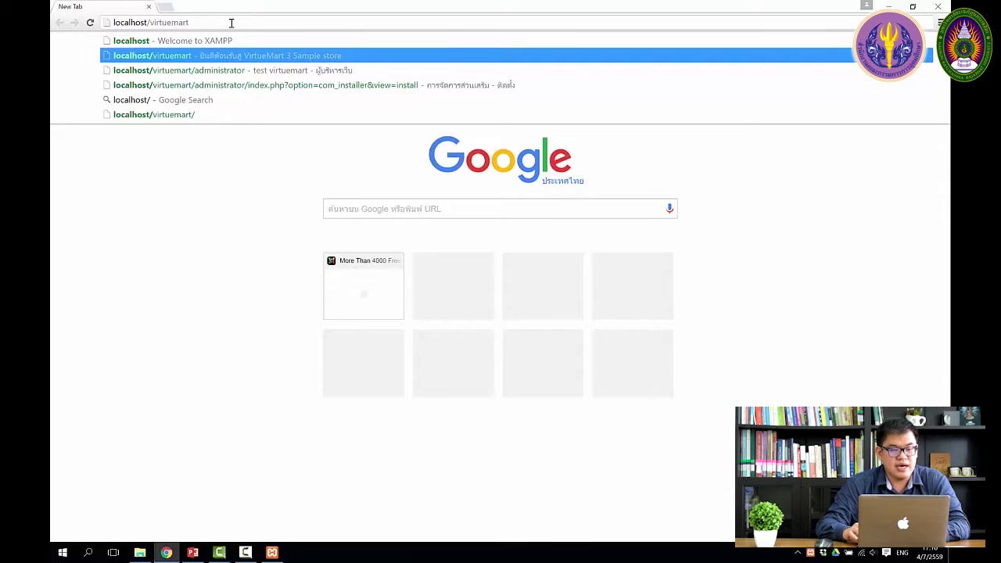
key("Down")
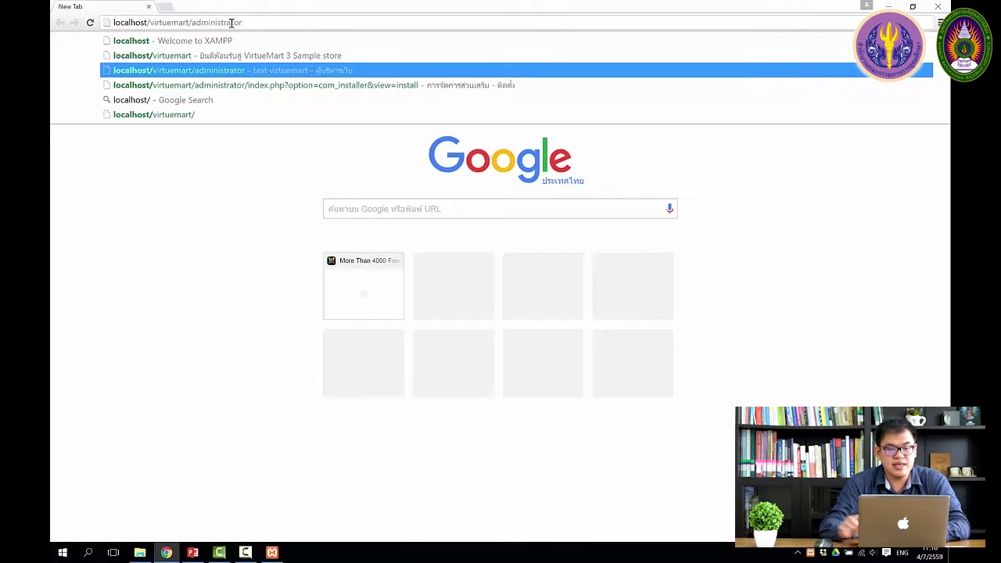
key("Return")
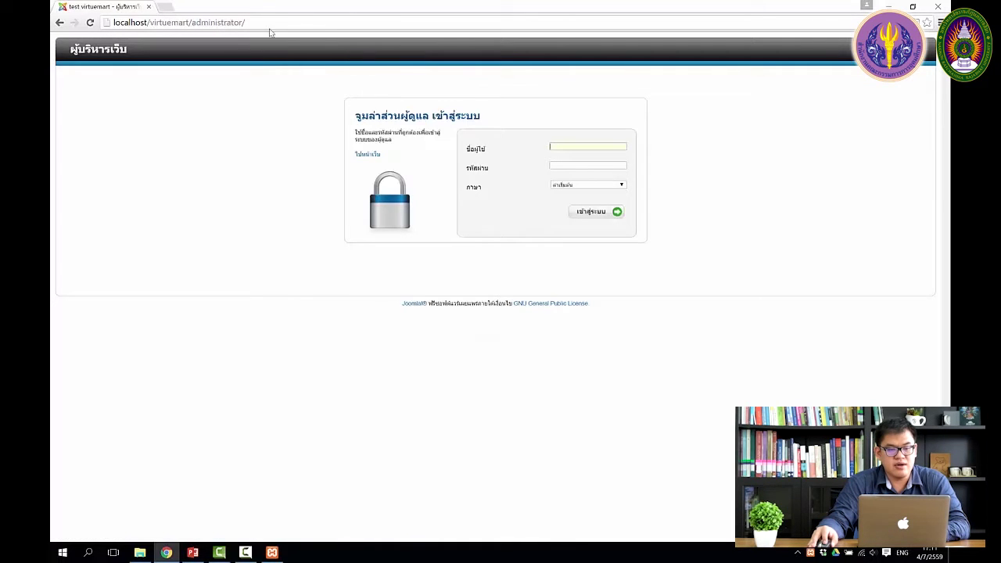
Log in with the administrator username and password.
type("admin")
key("Tab")
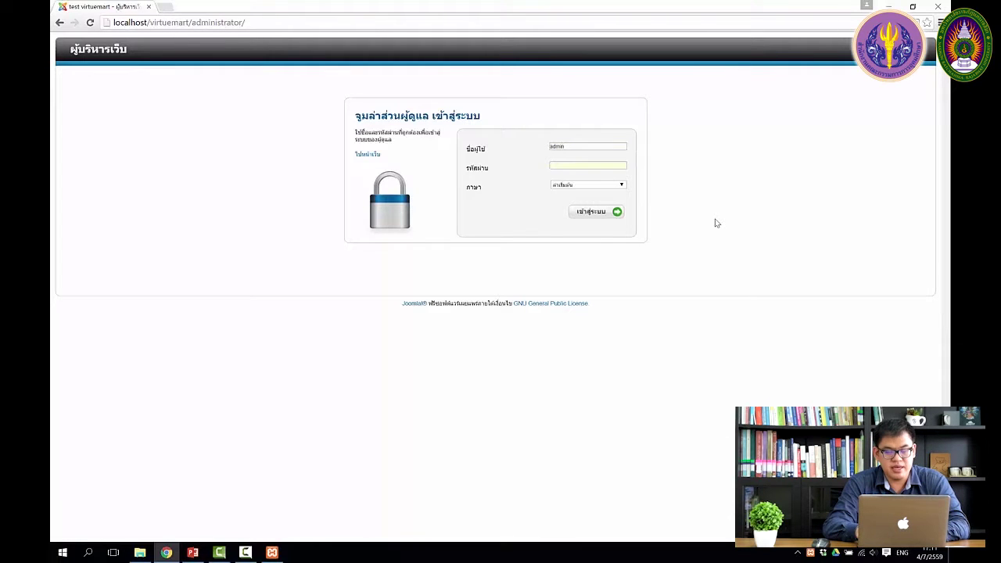
type("1234")
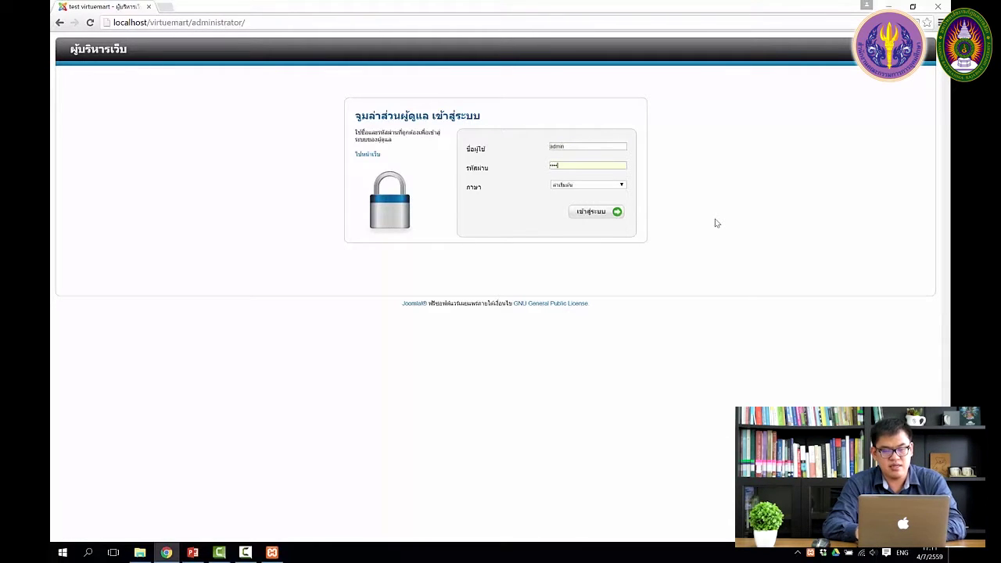
left_click(594, 212)
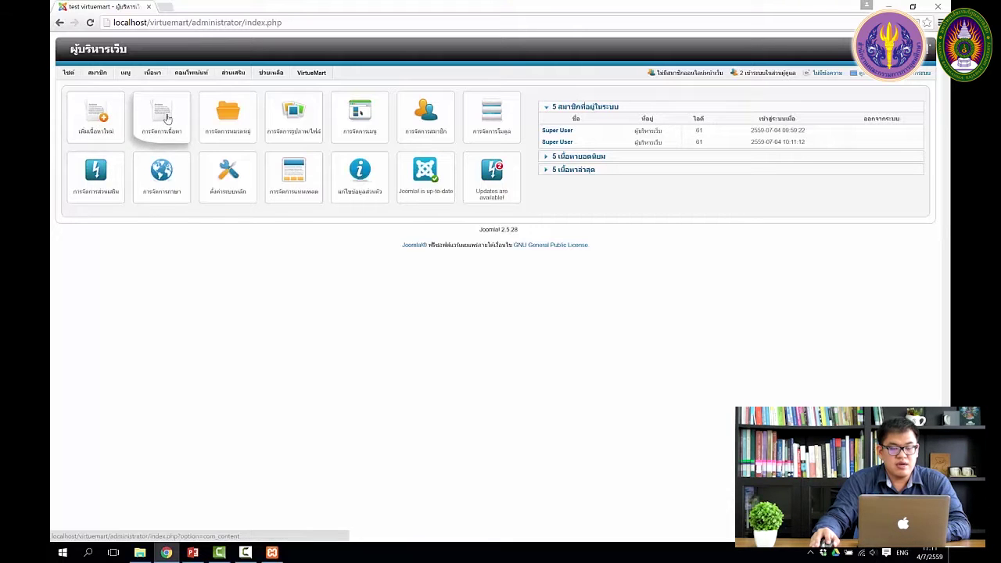
Wait for the administrator Control Panel dashboard to finish loading.
mouse_move(151, 79)
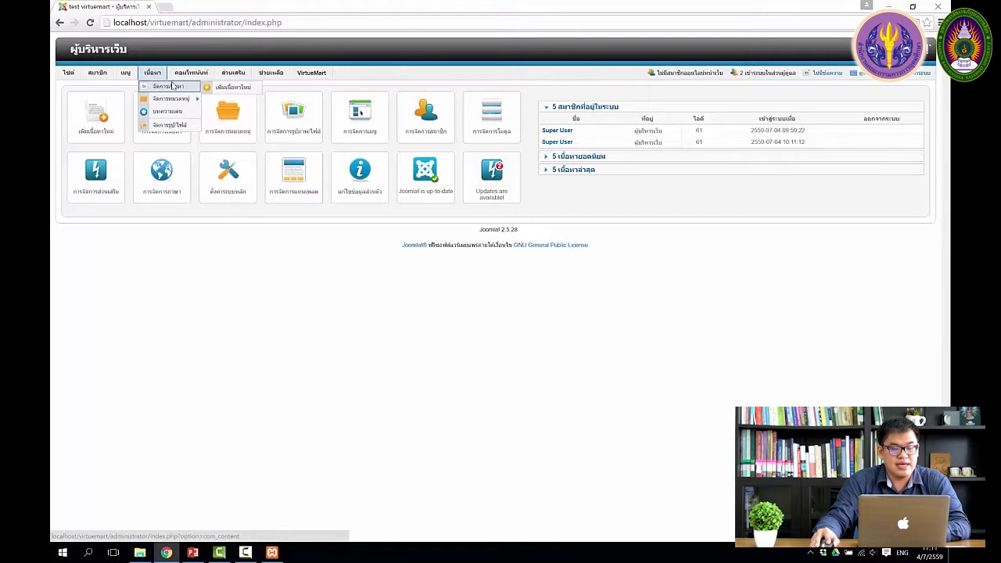
Start a new article titled แนะนำร้านค้า with alias recommend.
left_click(103, 118)
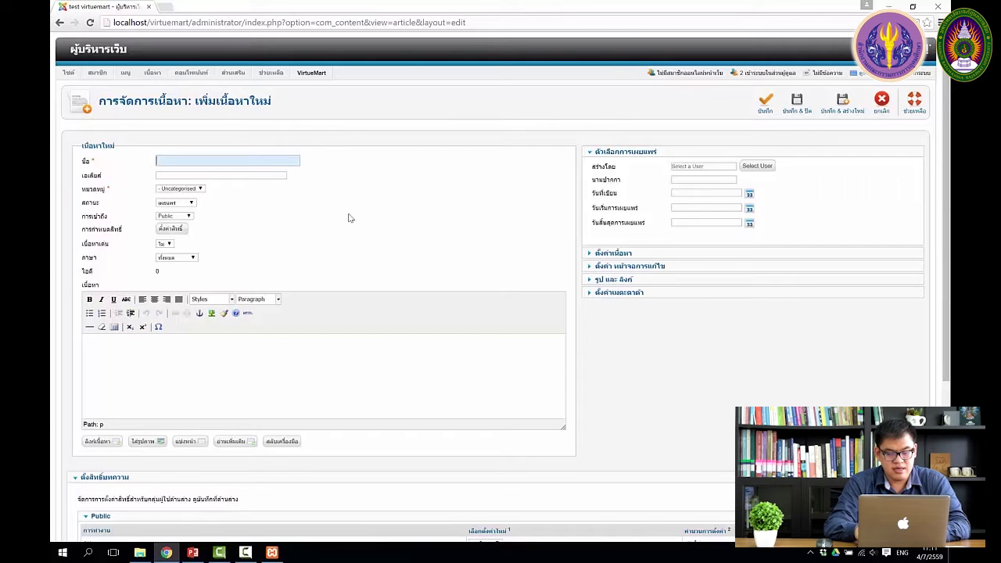
key("BackSpace")
key("BackSpace")
key("alt+shift")
type("แนะนำร้านค้า")
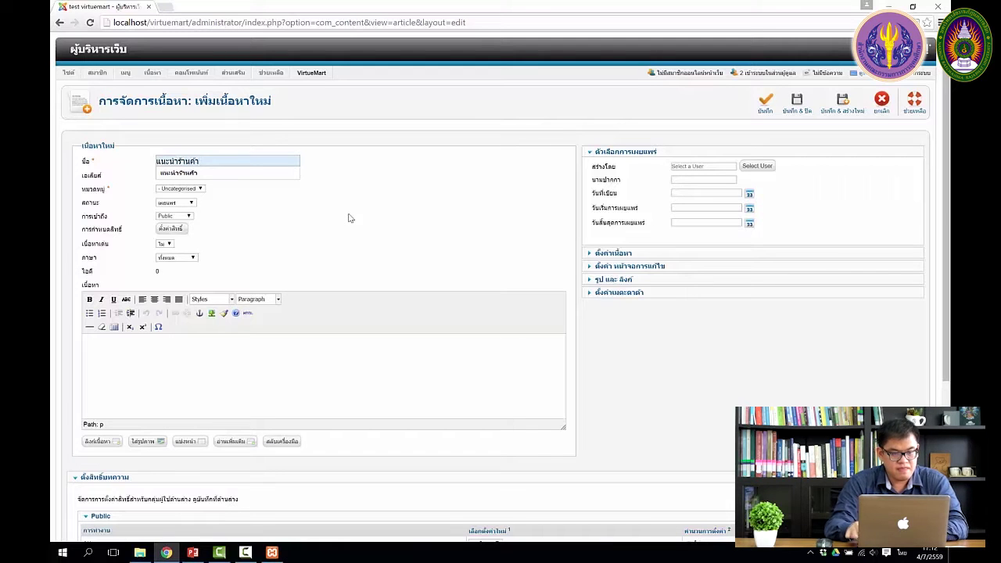
key("Tab")
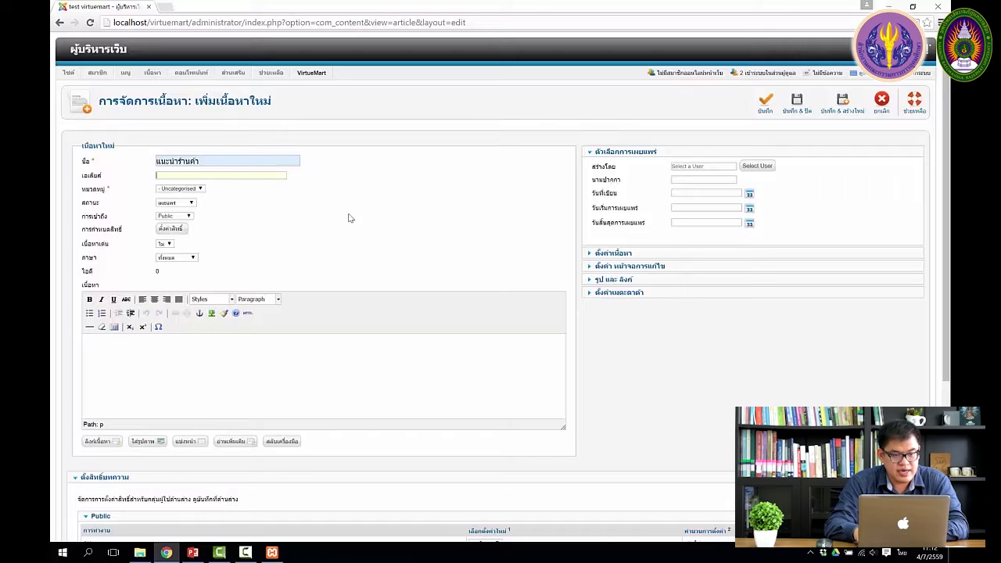
type("r")
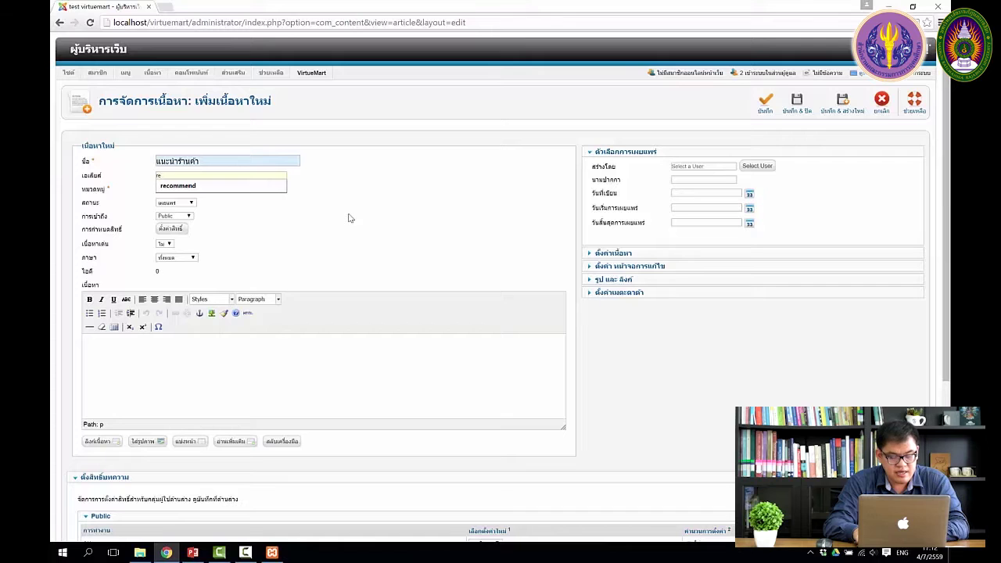
type("ecommend")
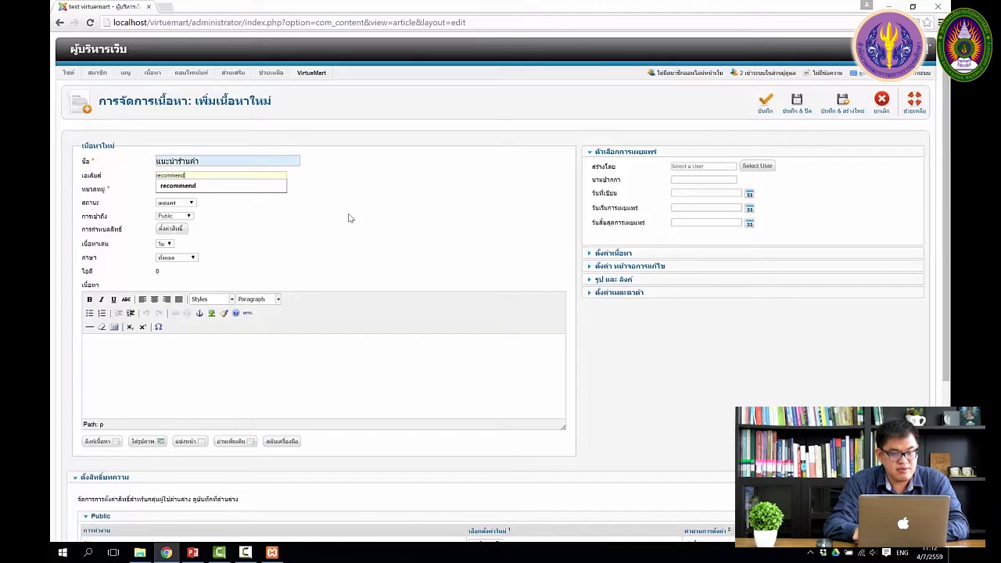
key("BackSpace")
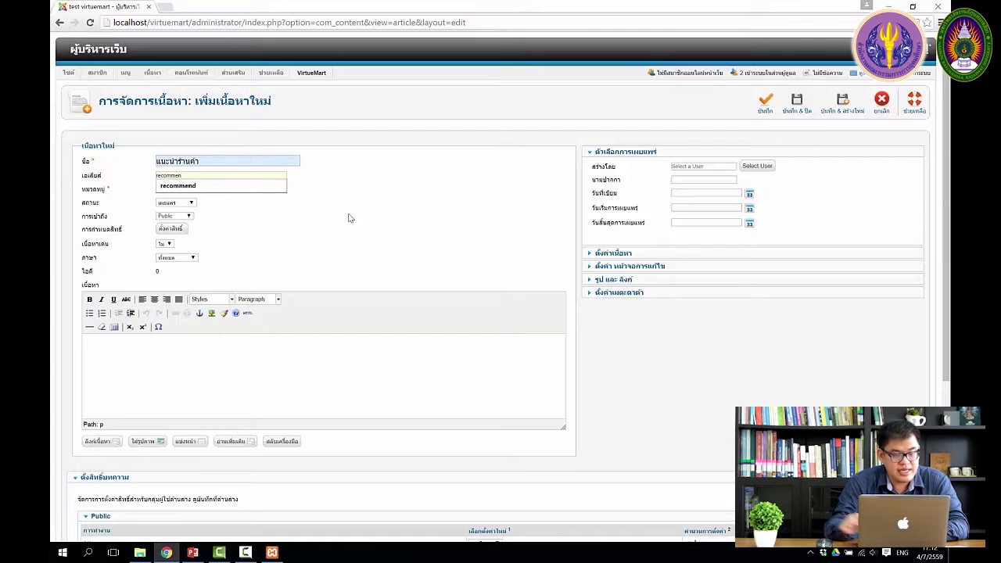
left_click(236, 189)
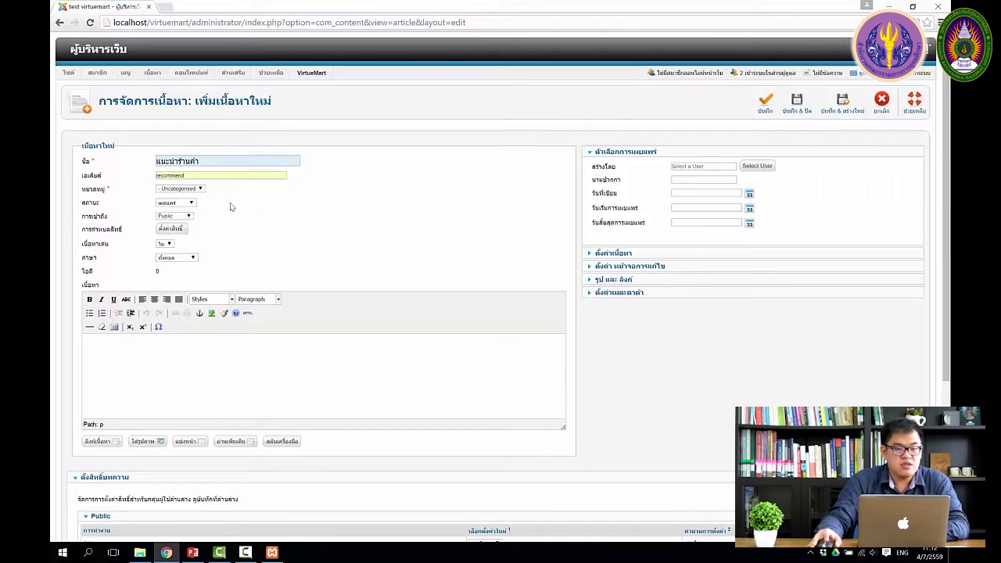
Keep the article's category as Uncategorised and its status as Published.
left_click(200, 188)
left_click(205, 191)
left_click(201, 189)
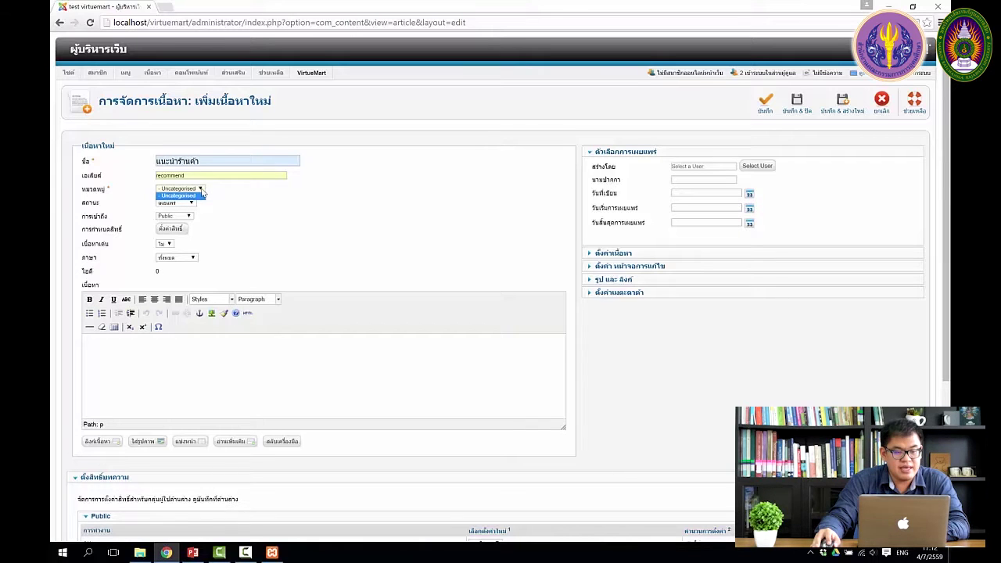
left_click(202, 194)
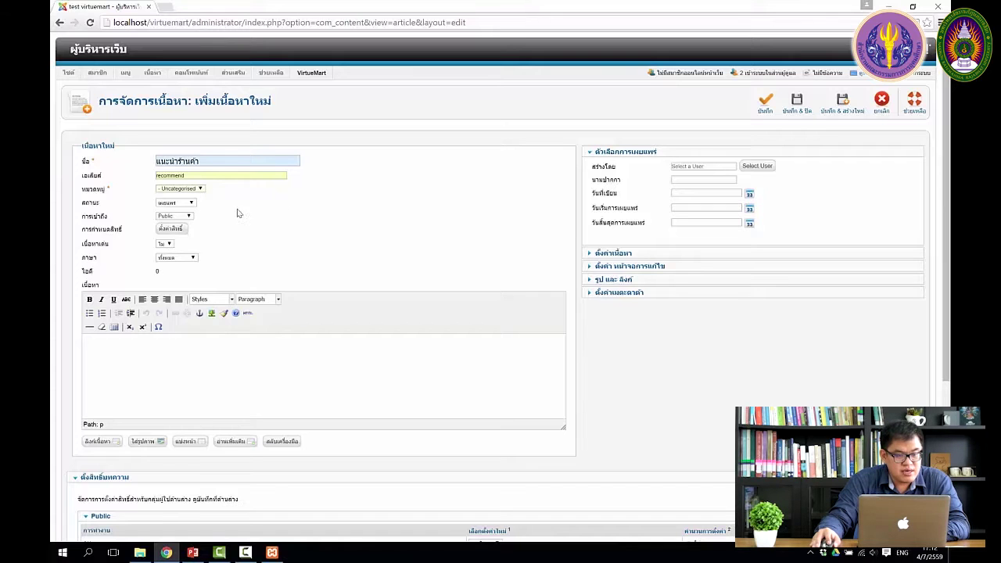
left_click(192, 205)
left_click(172, 210)
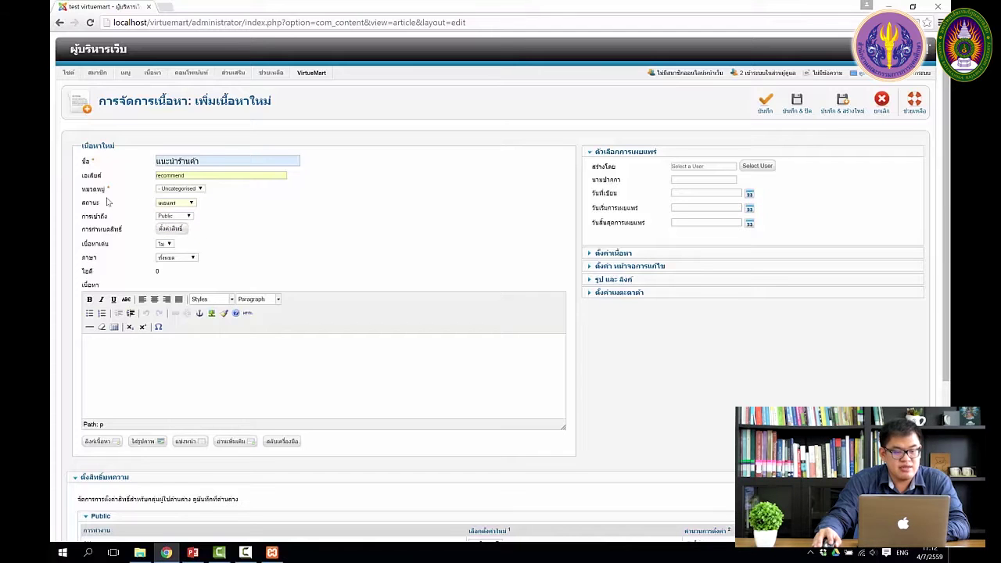
left_click(192, 207)
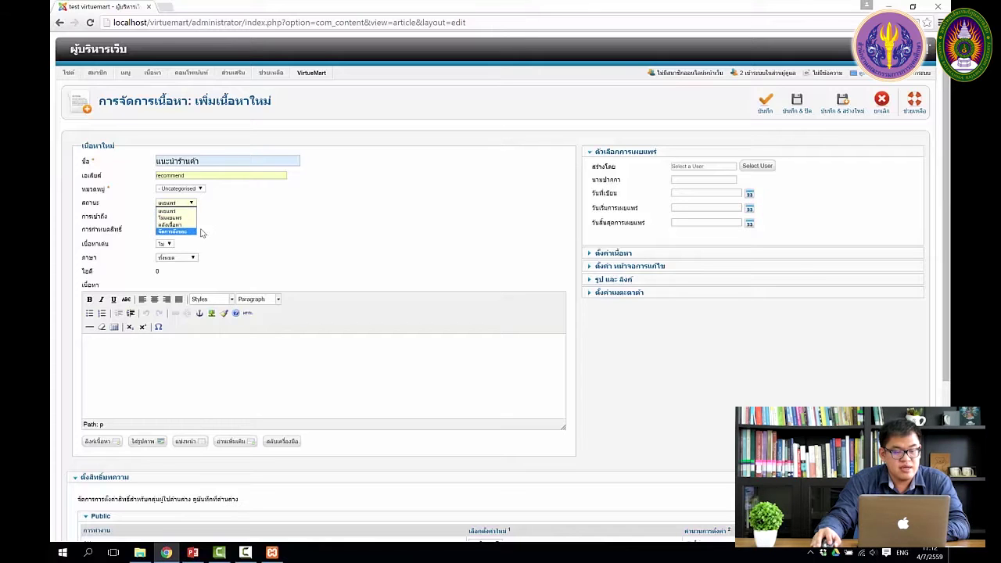
left_click(210, 219)
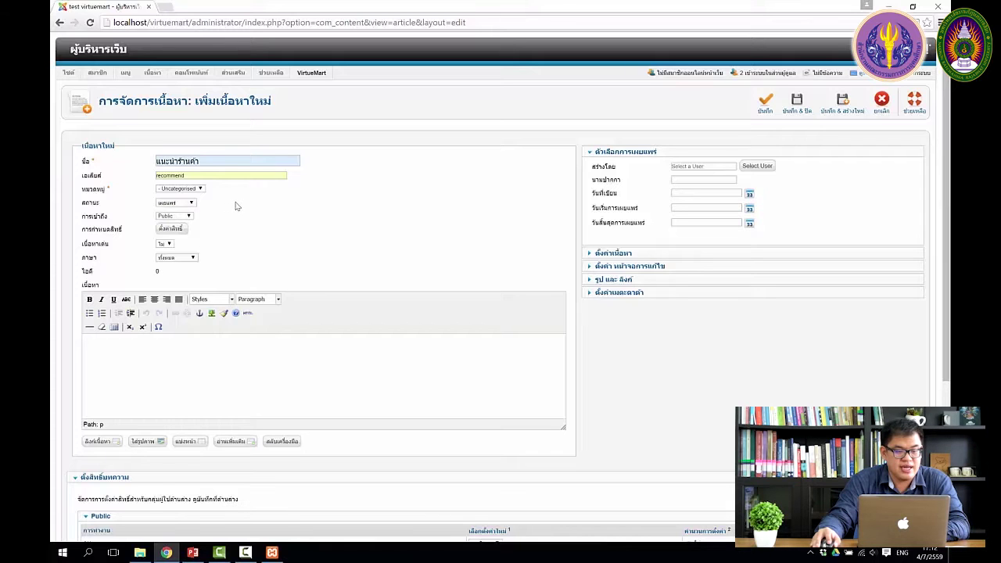
scroll(235, 213, "down", 1)
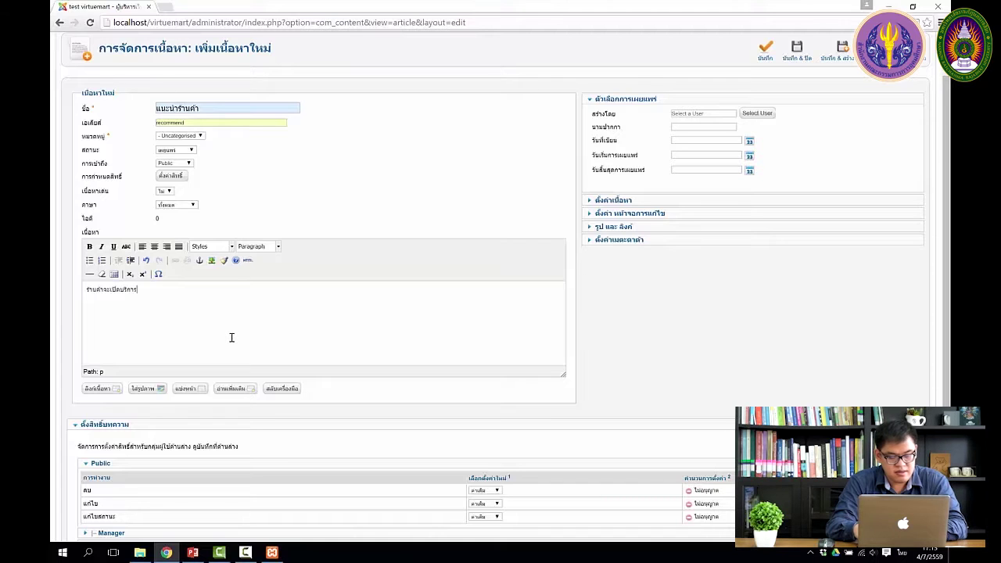
Finish the body line 'ร้านค้าจะเปิดบริการเร็วๆนี้' and make it bold.
type("็วๆนี้")
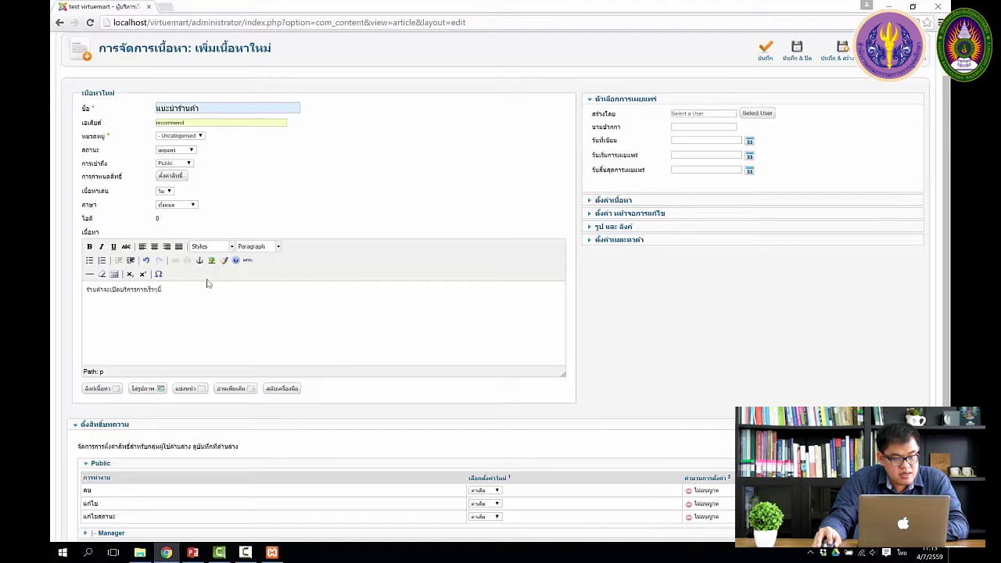
left_click_drag(181, 287, 64, 284)
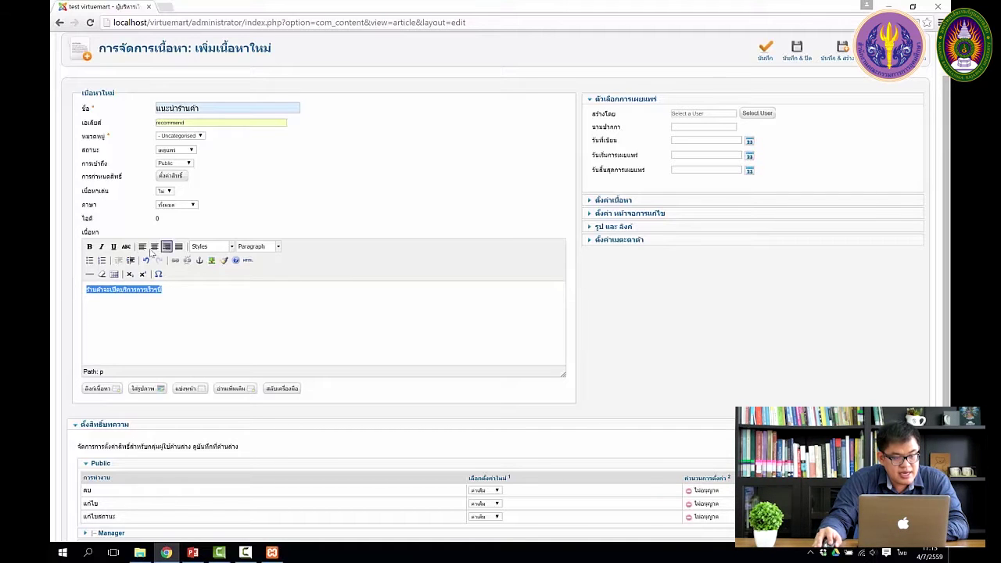
left_click(89, 246)
left_click(101, 247)
left_click(102, 247)
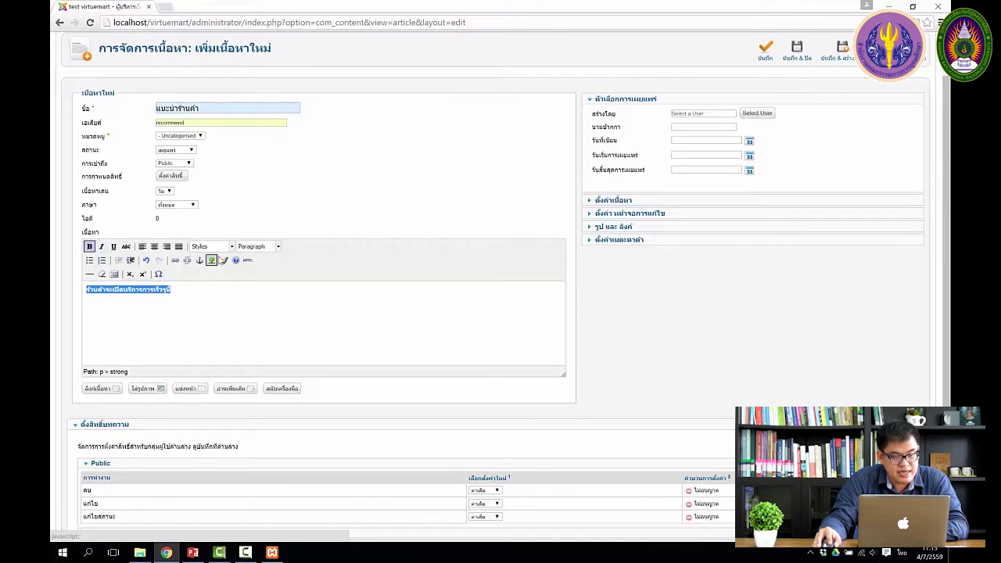
Format the line as Heading 1 and start a new paragraph below it.
left_click(233, 248)
left_click(233, 247)
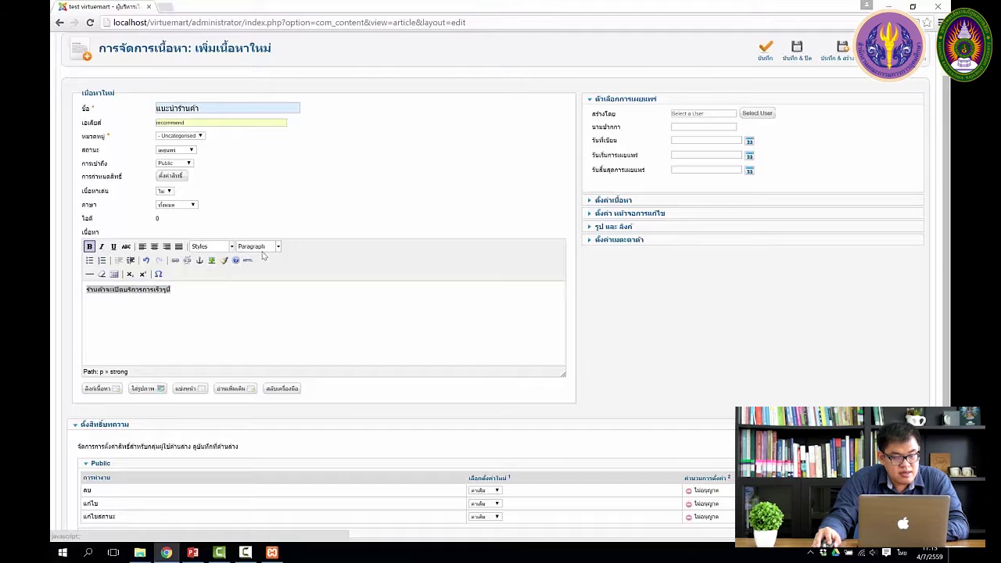
left_click(277, 246)
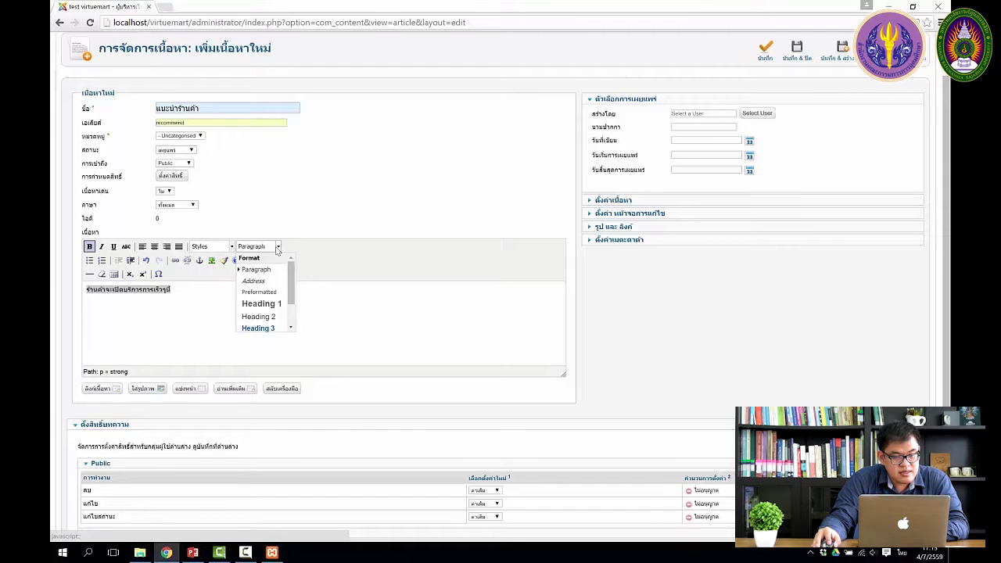
left_click(273, 306)
left_click(248, 311)
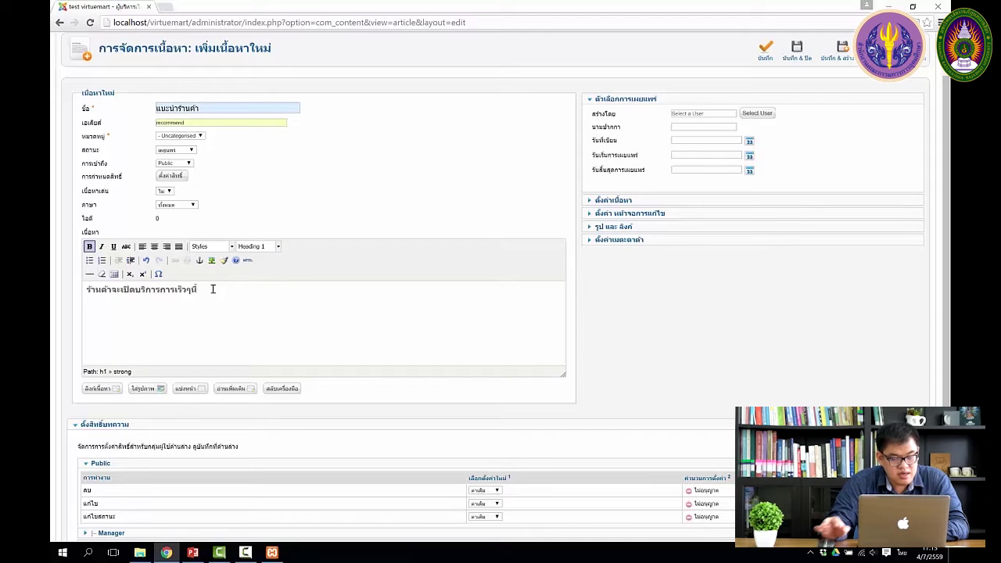
key("Return")
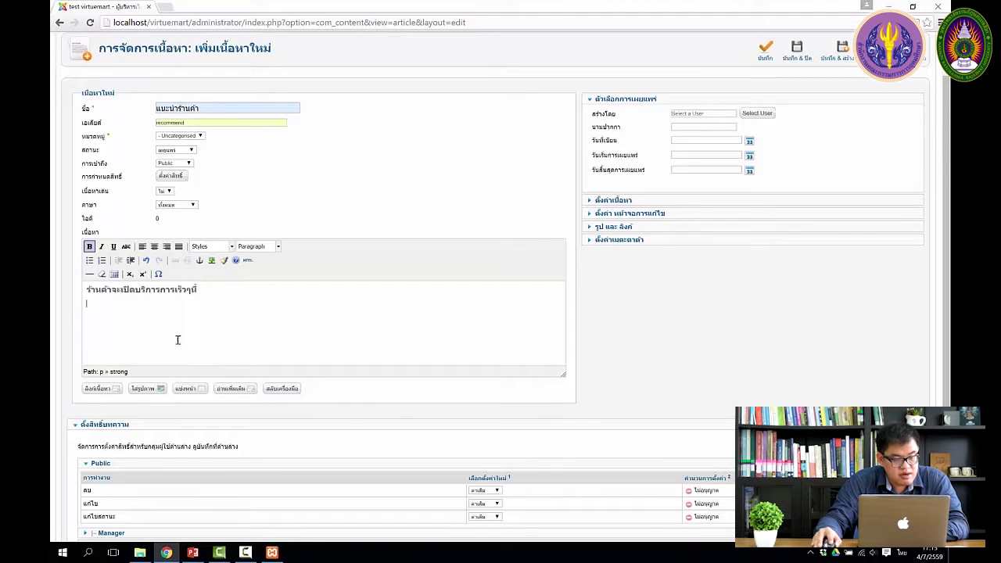
left_click(148, 389)
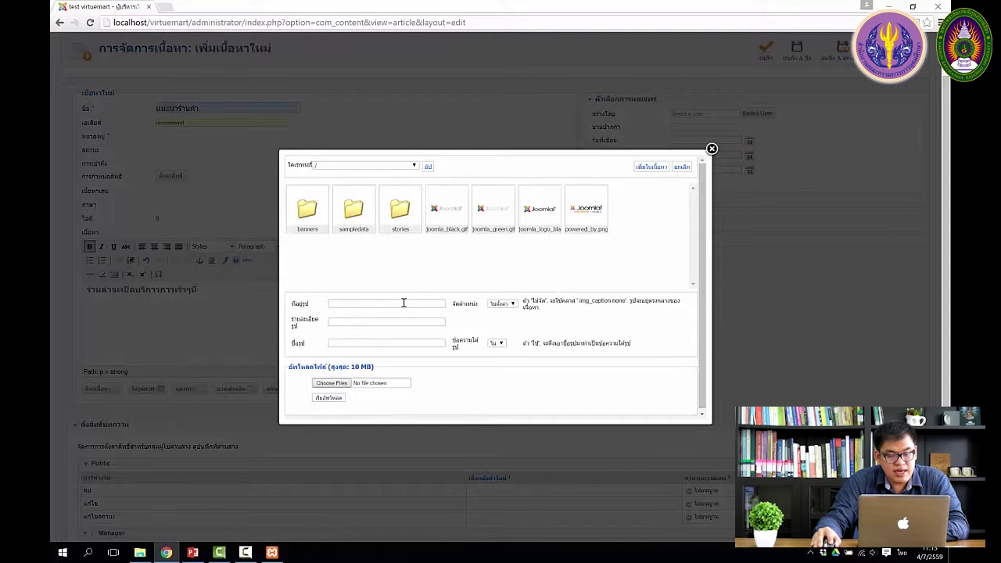
Insert joomla_black.gif from the root image folder below the heading.
left_click(413, 165)
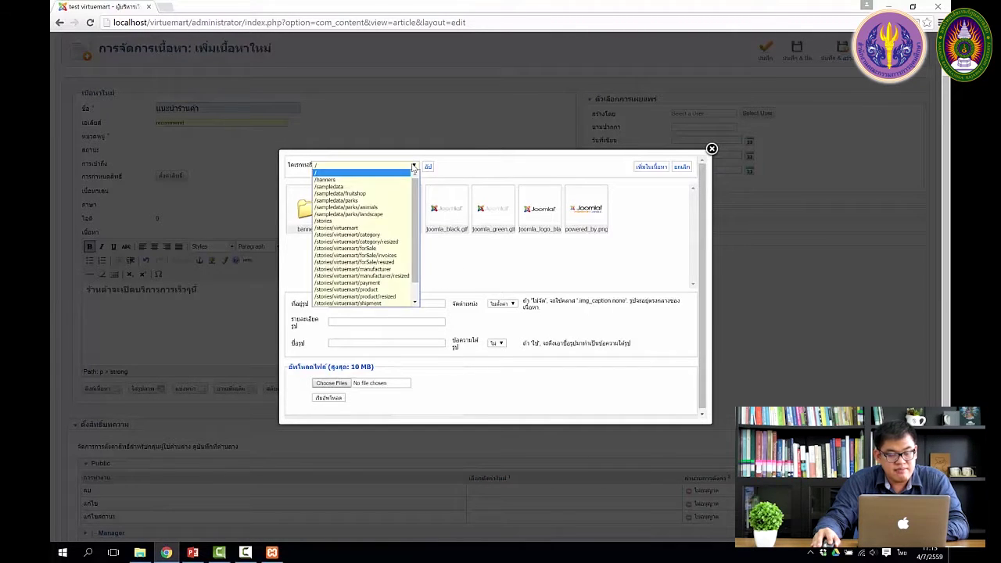
left_click(414, 167)
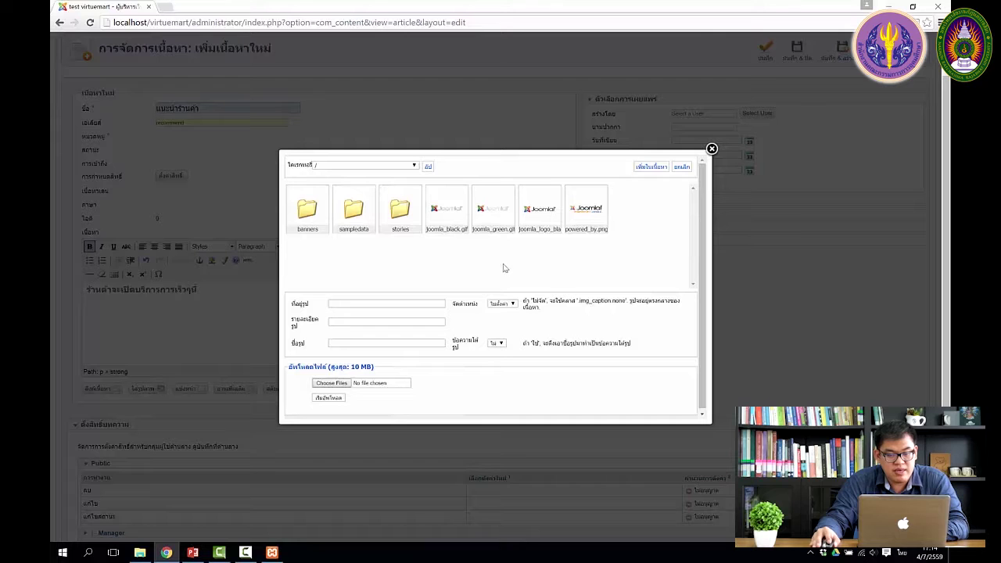
left_click(452, 214)
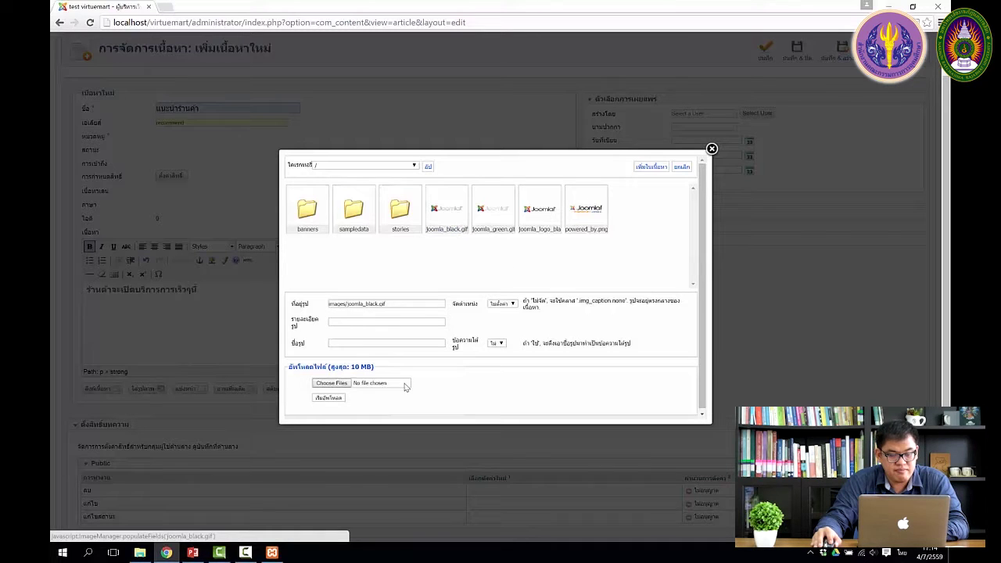
left_click(653, 167)
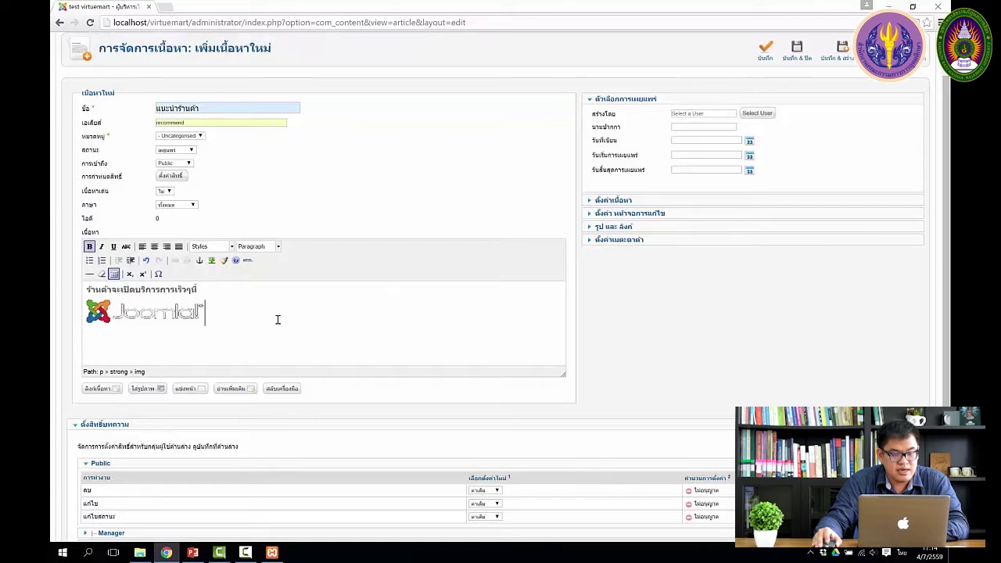
scroll(280, 318, "up", 2)
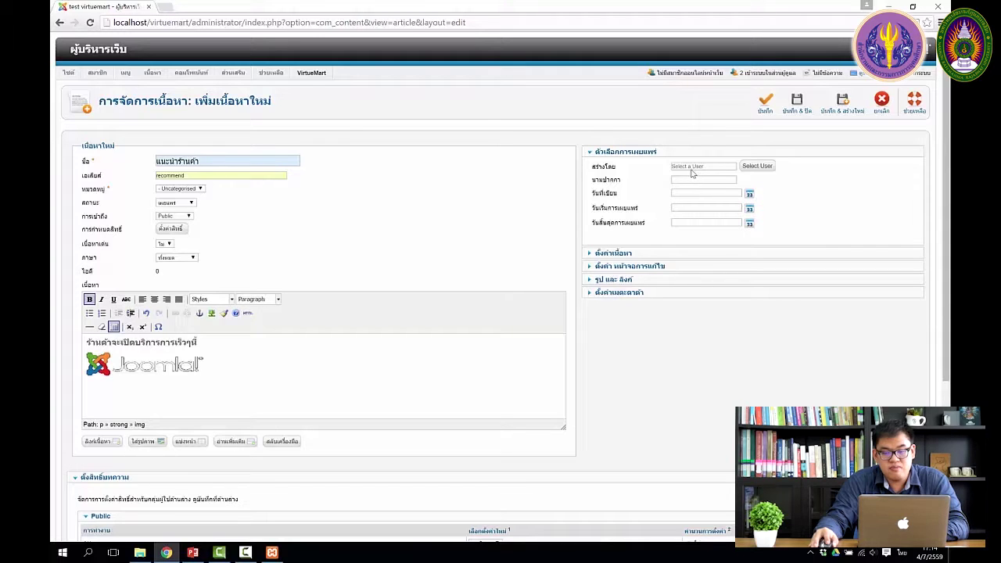
Close the Select User picker without choosing, then Save & Close the article.
left_click(755, 166)
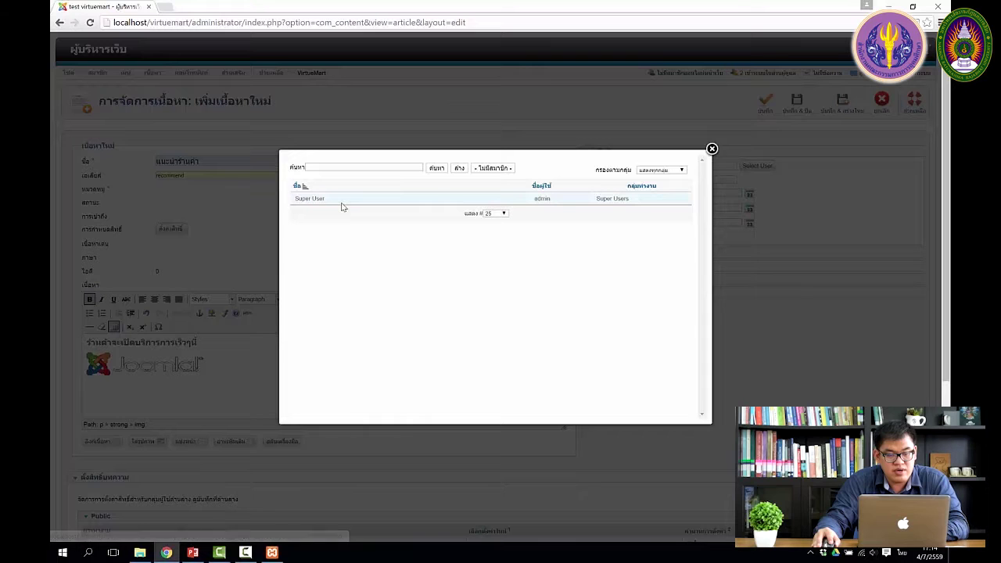
left_click(711, 150)
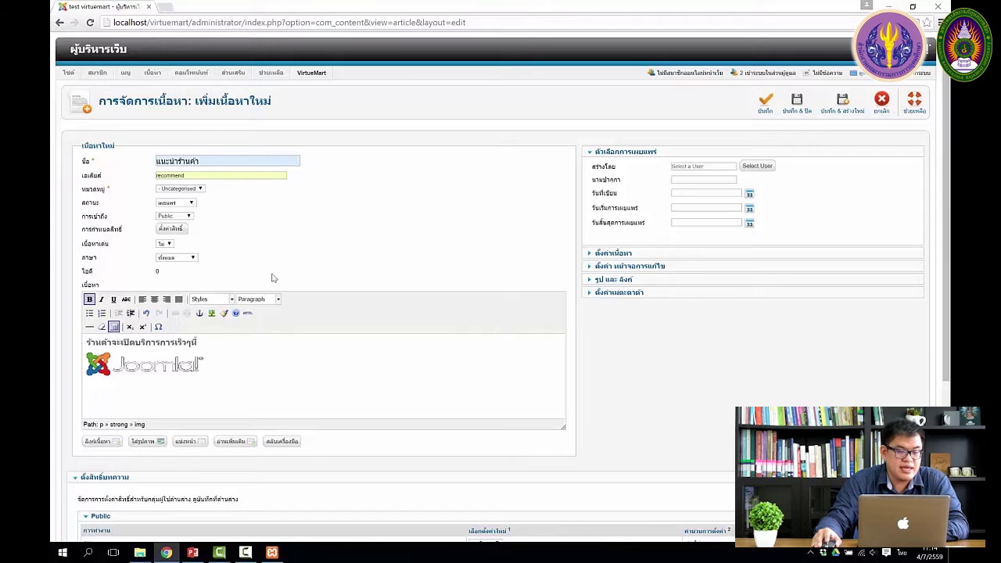
left_click(799, 110)
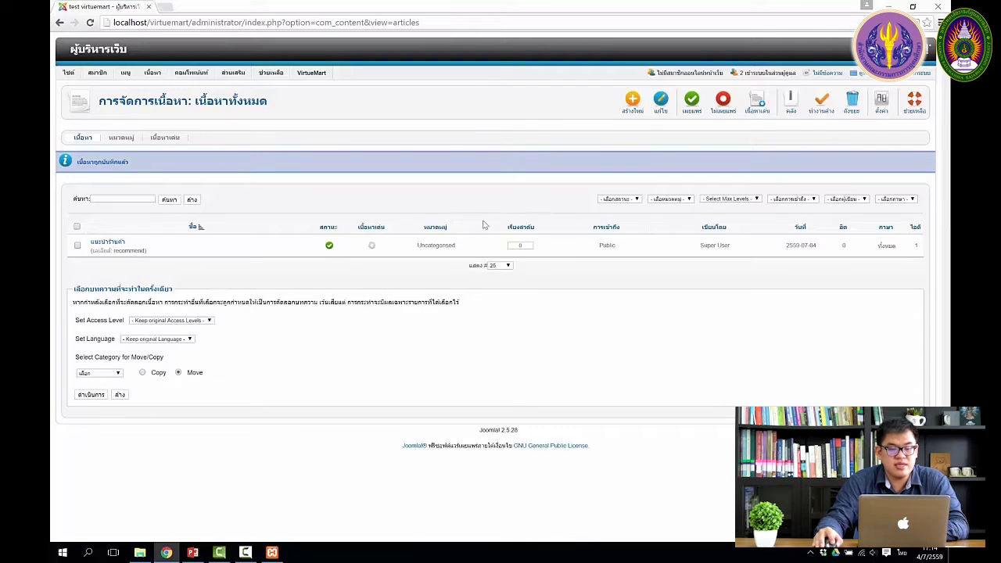
Mark the article featured and check the store's Home page in a new tab.
left_click(373, 248)
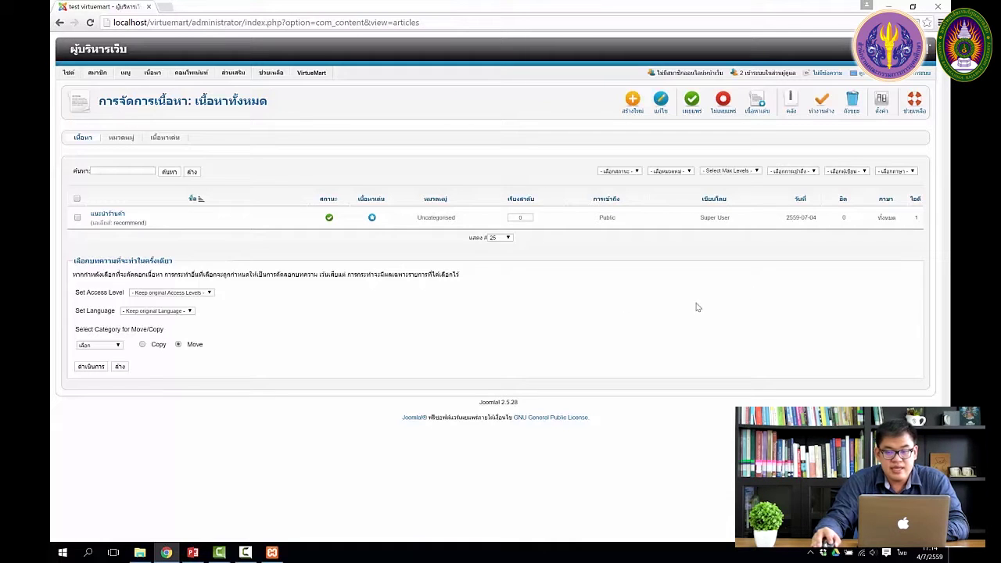
left_click(871, 77)
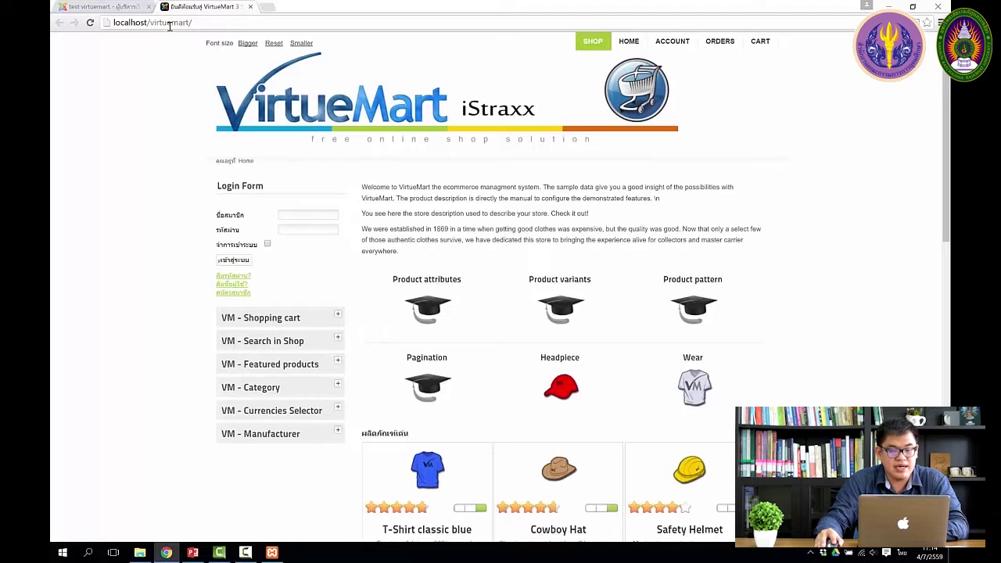
left_click(633, 44)
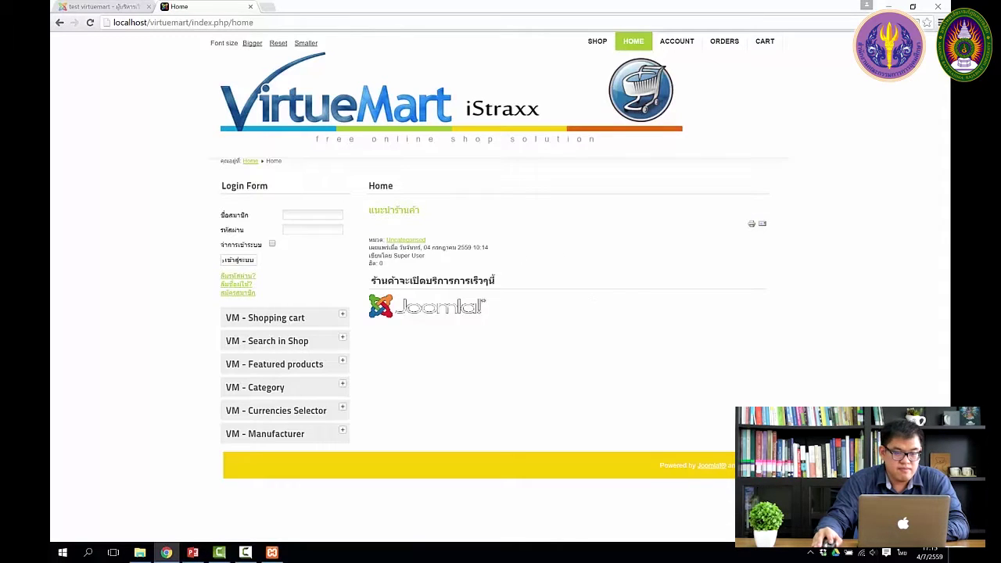
left_click(100, 8)
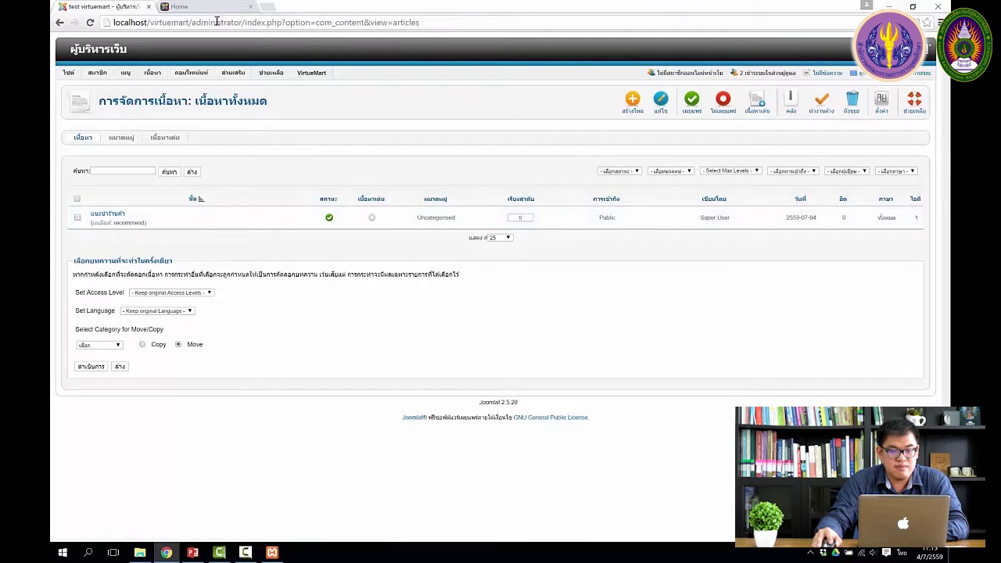
left_click(188, 6)
left_click(90, 23)
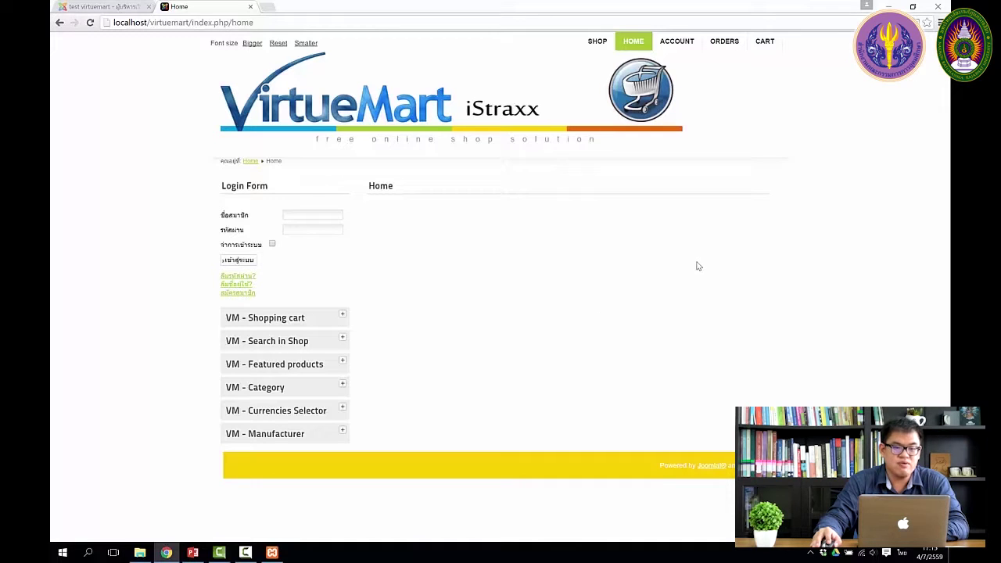
key("ctrl+shift+Tab")
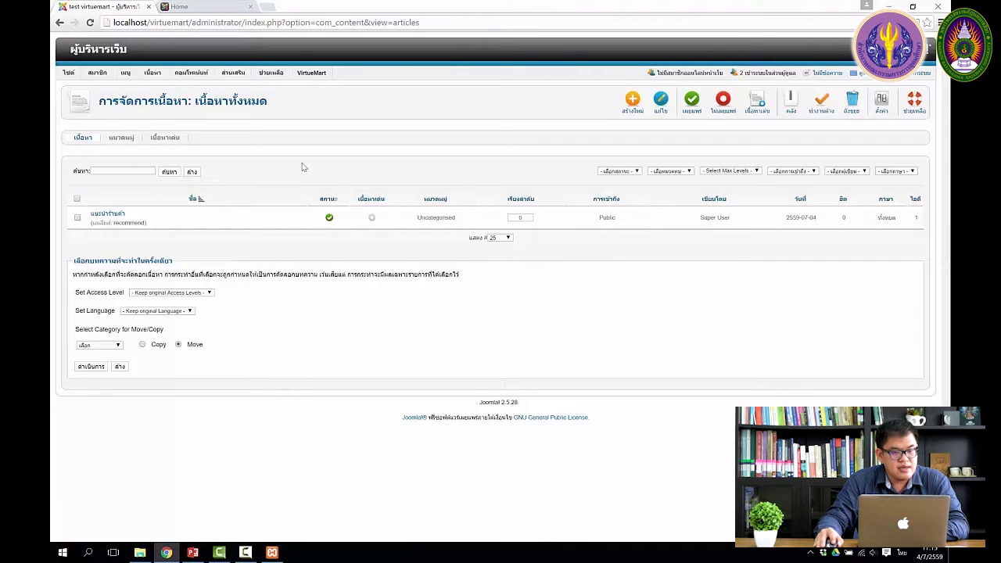
mouse_move(159, 77)
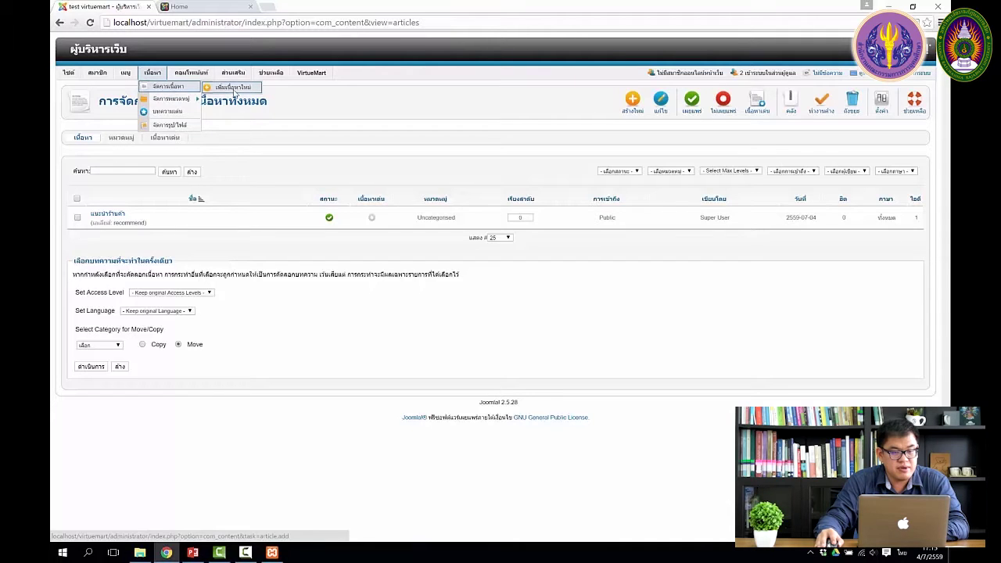
left_click(233, 91)
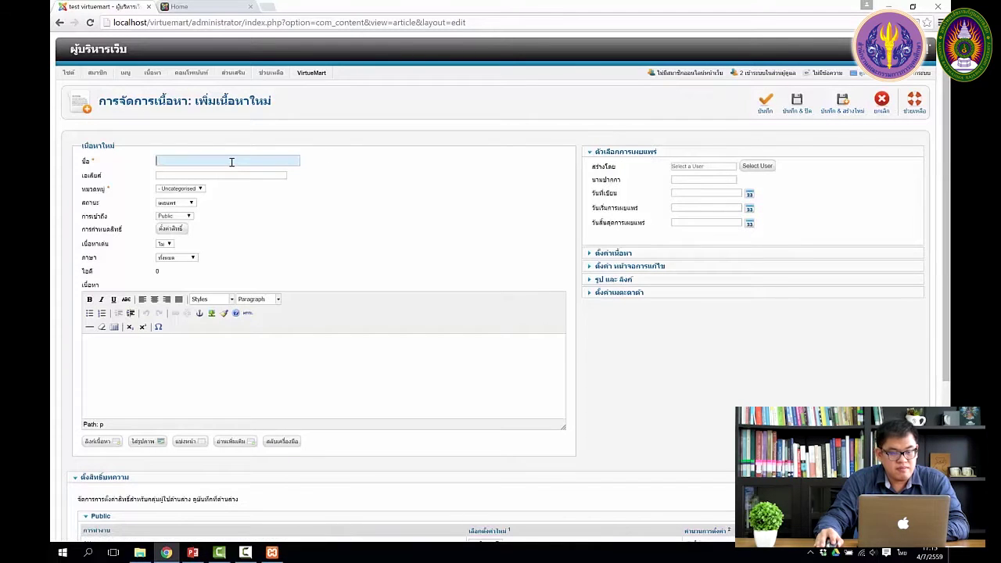
Finish 'จัดส่งสินค้าฟรี !!!', make it Heading 1, and Save & Close the article.
type("ป")
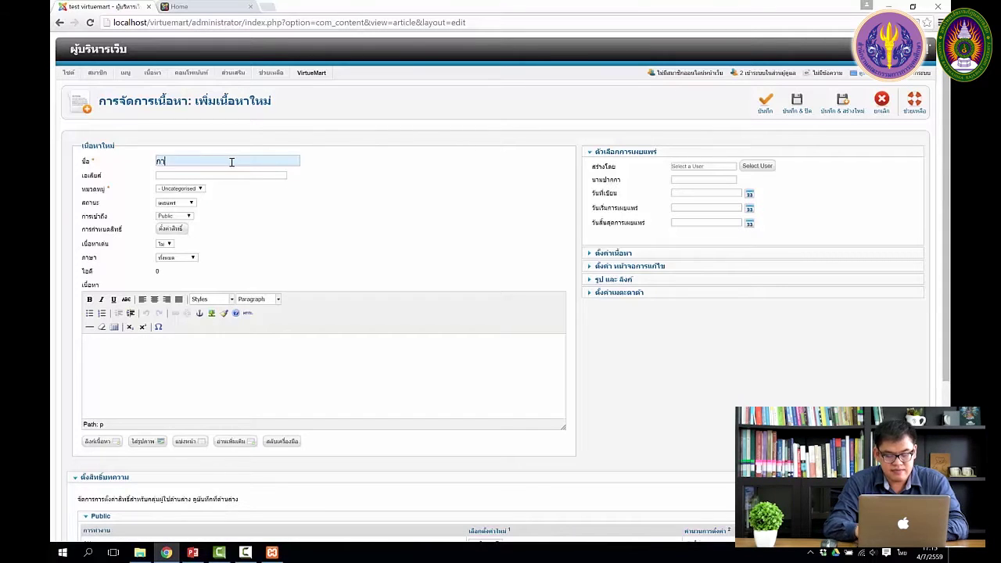
type("ารบริการลูกค้า")
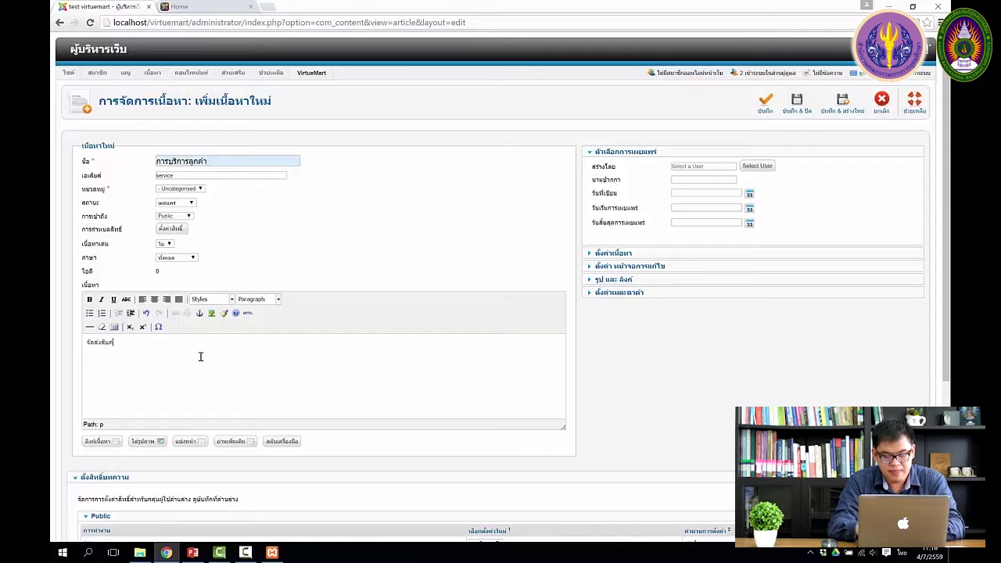
key("alt+shift")
type("!!!")
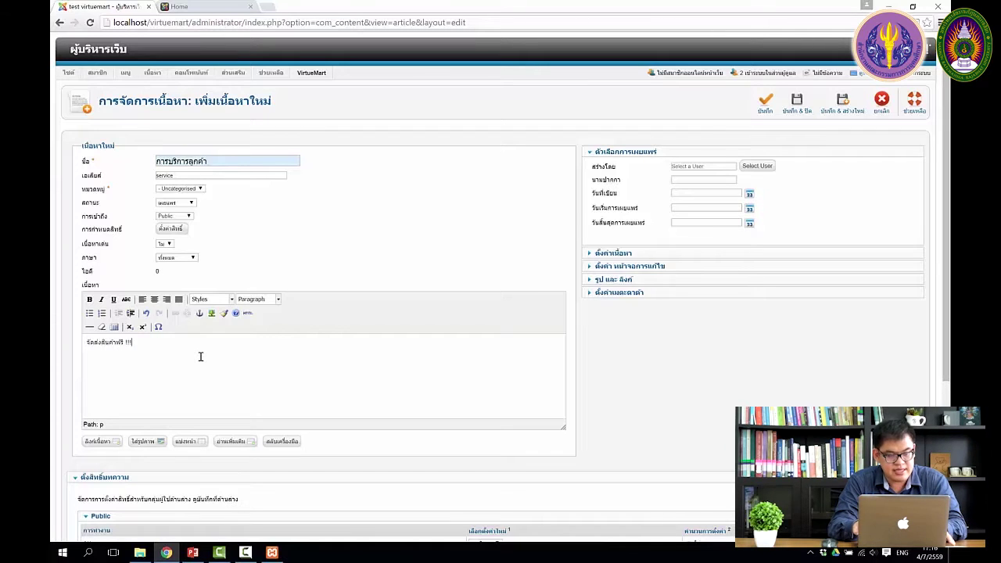
left_click_drag(201, 356, 79, 336)
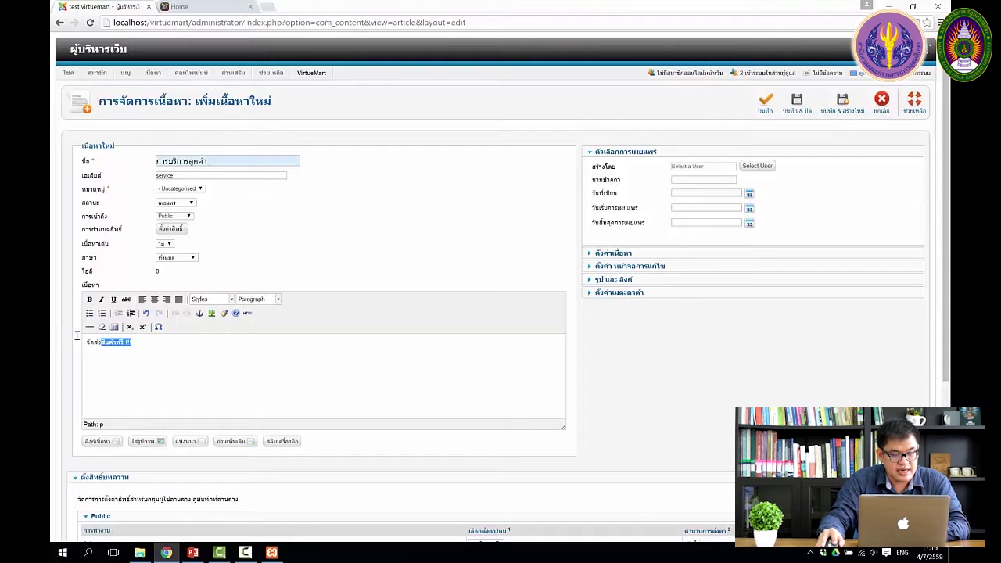
left_click(258, 298)
left_click(262, 356)
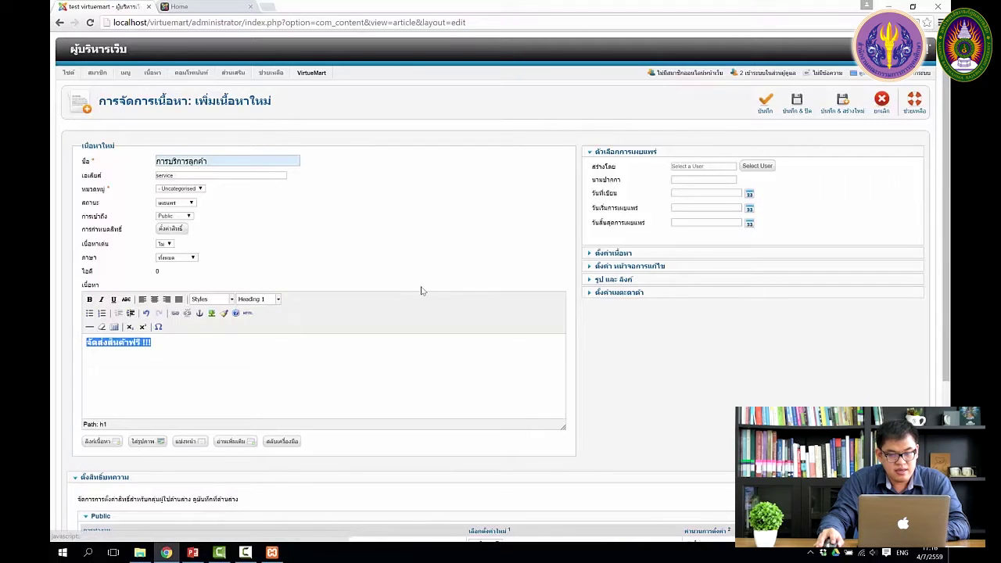
left_click(799, 102)
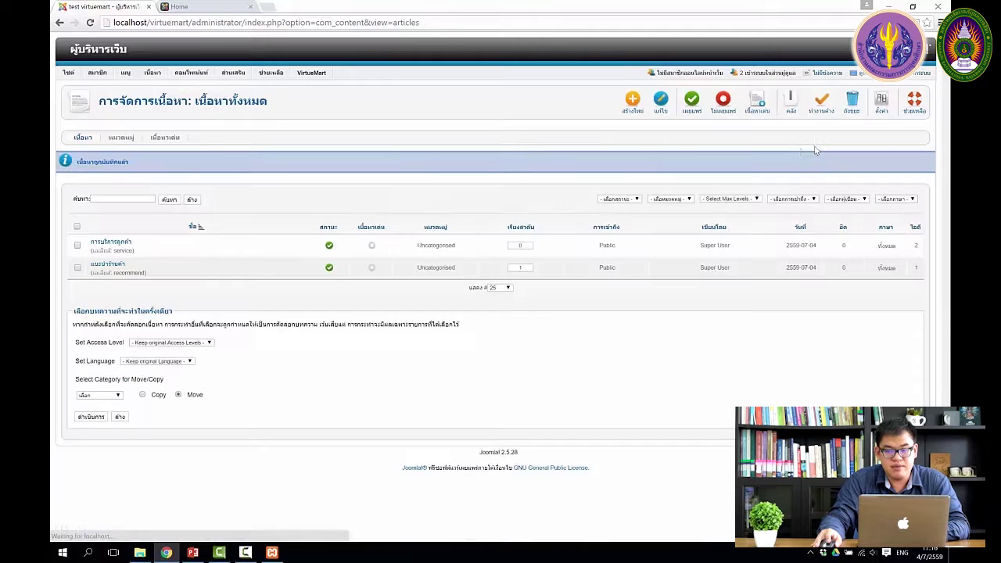
Feature the แนะนำร้านค้า article and reload the storefront home page to check it.
left_click(372, 268)
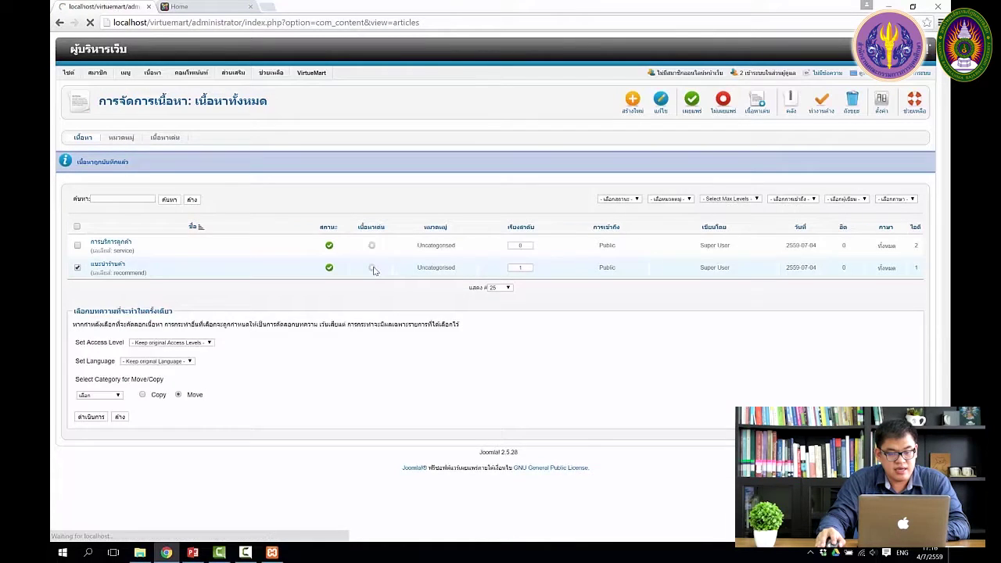
left_click(225, 7)
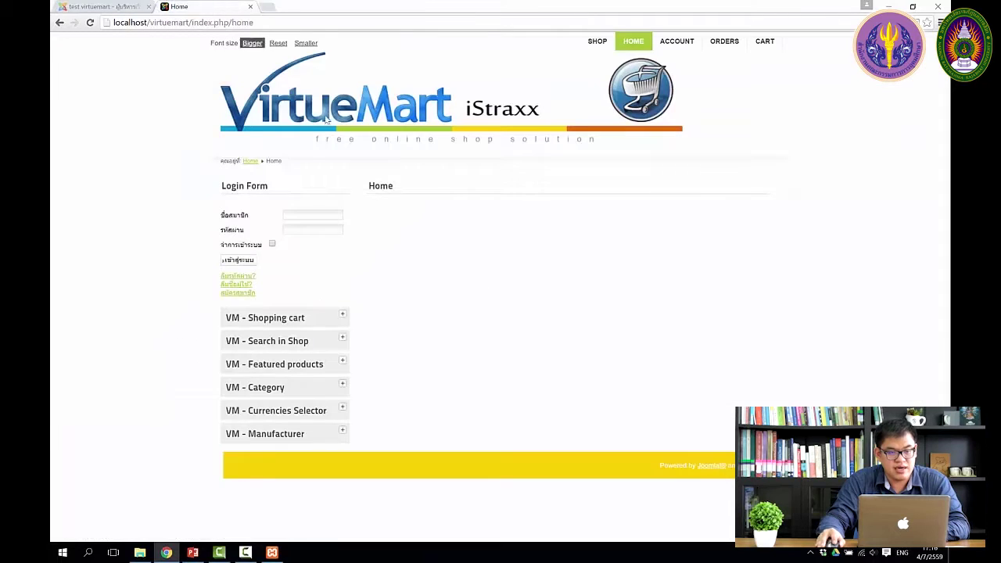
left_click(91, 24)
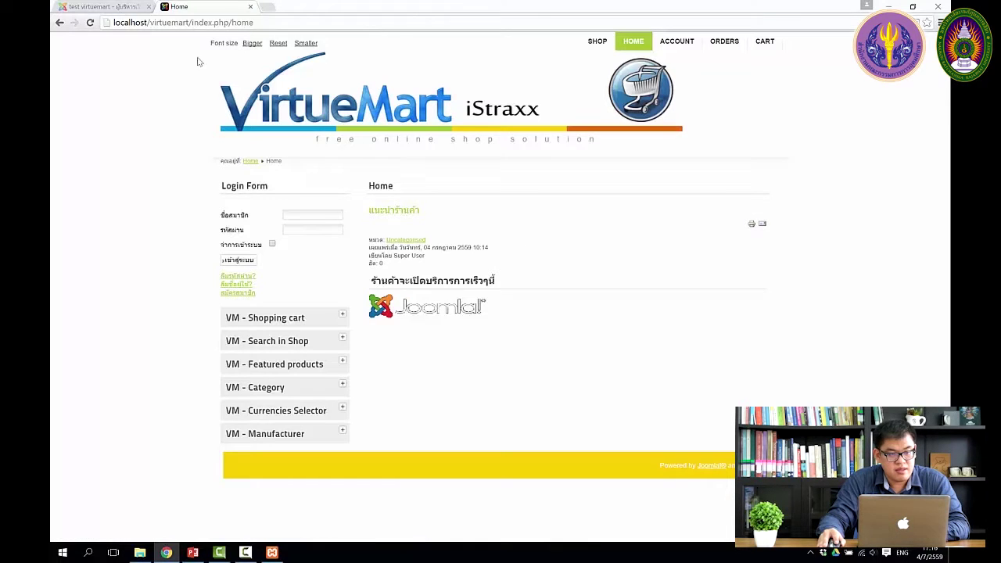
left_click(117, 6)
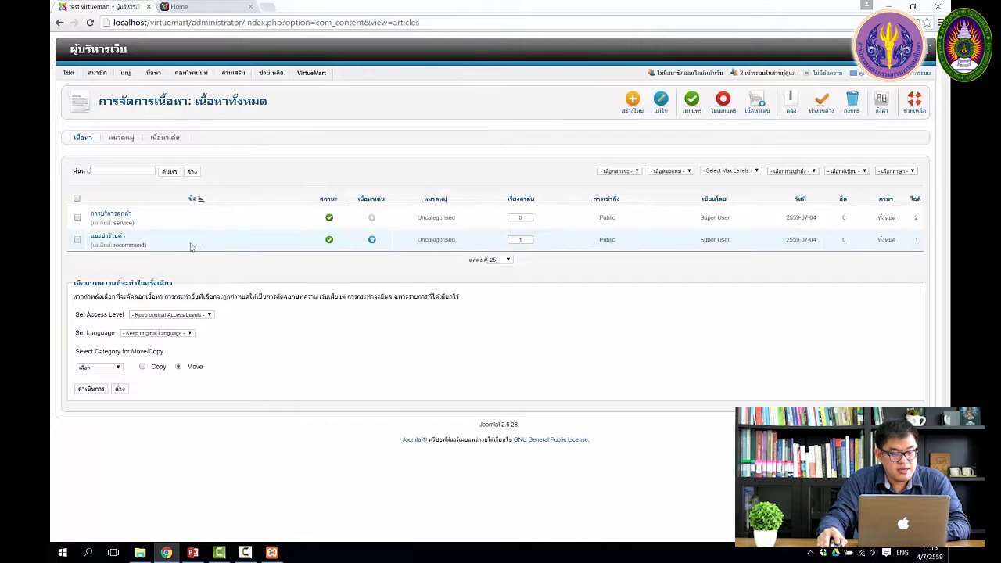
Feature the การบริการลูกค้า article and reload the storefront to see it.
left_click(372, 239)
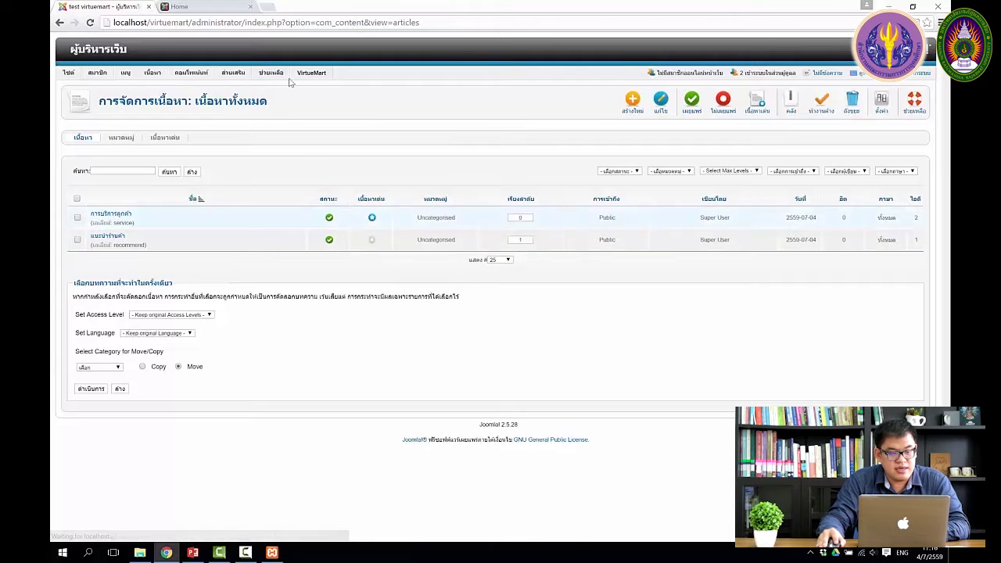
left_click(220, 8)
left_click(90, 22)
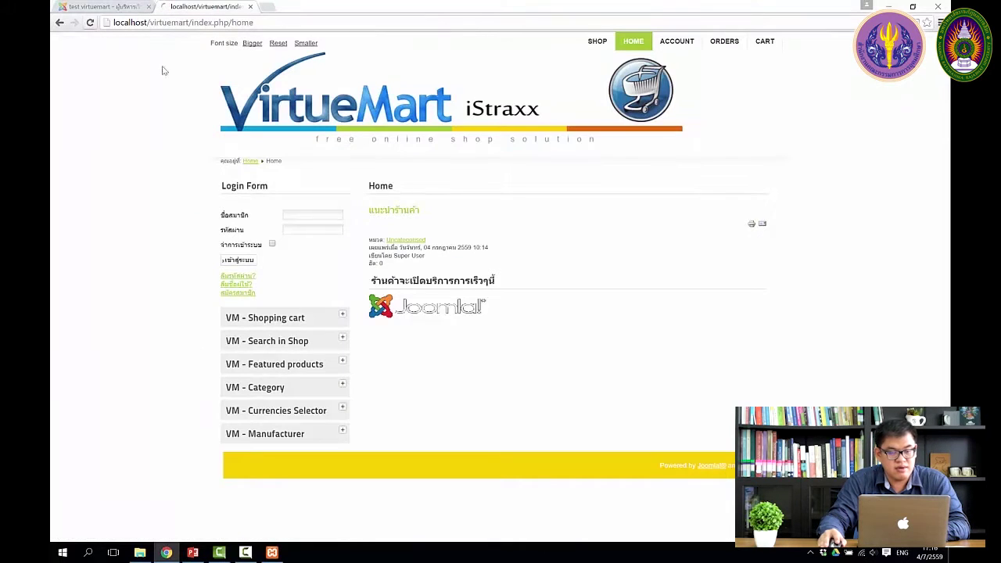
key("ctrl+Tab")
Feature แนะนำร้านค้า again and confirm both featured articles appear on the storefront.
left_click(372, 242)
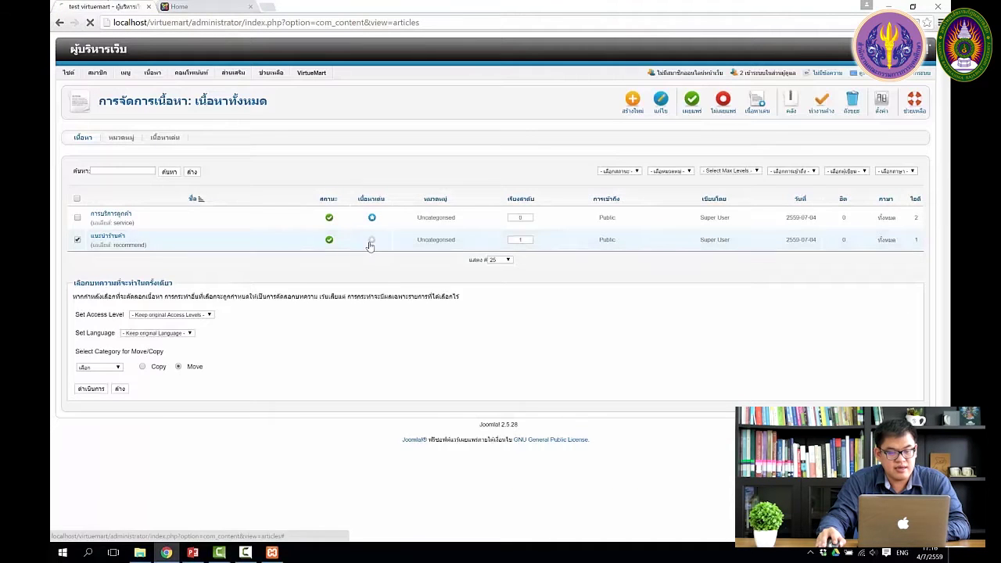
left_click(174, 6)
left_click(90, 22)
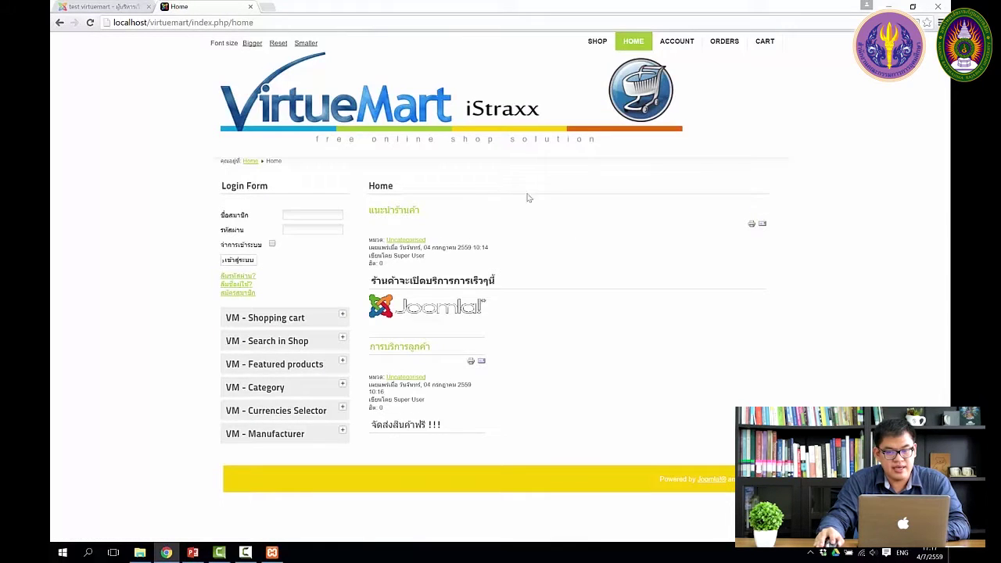
left_click(109, 6)
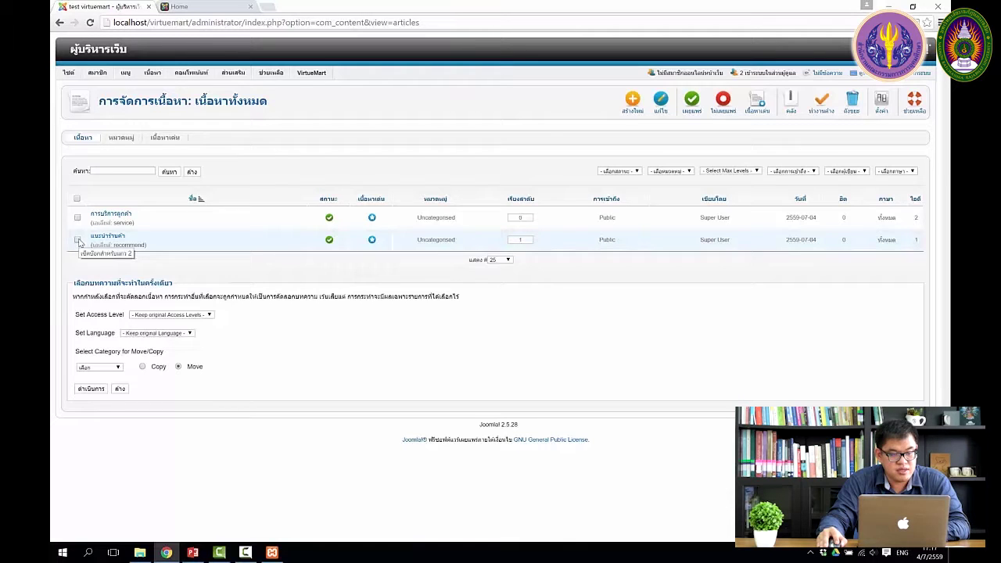
Send the แนะนำร้านค้า article to the trash.
left_click(77, 239)
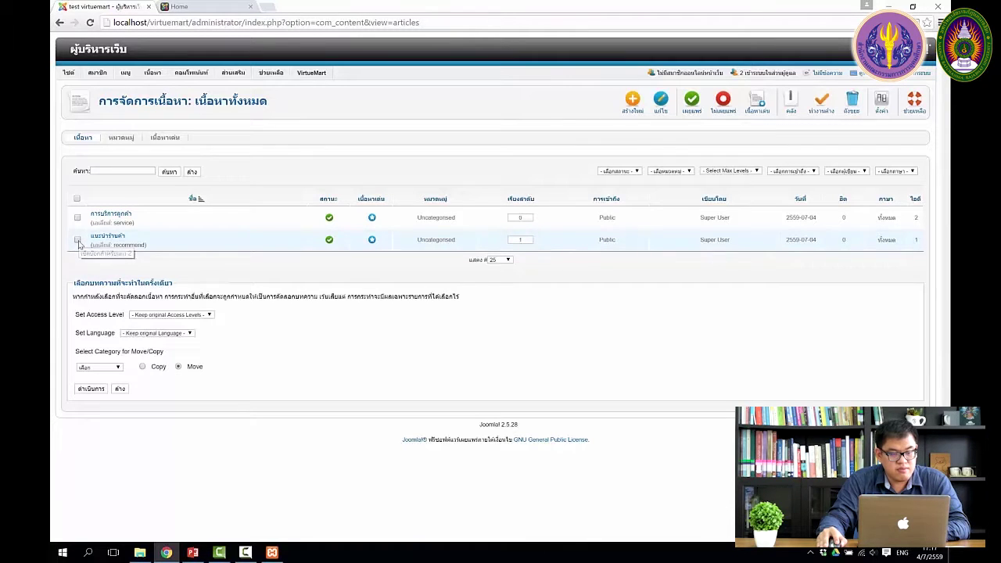
left_click(851, 109)
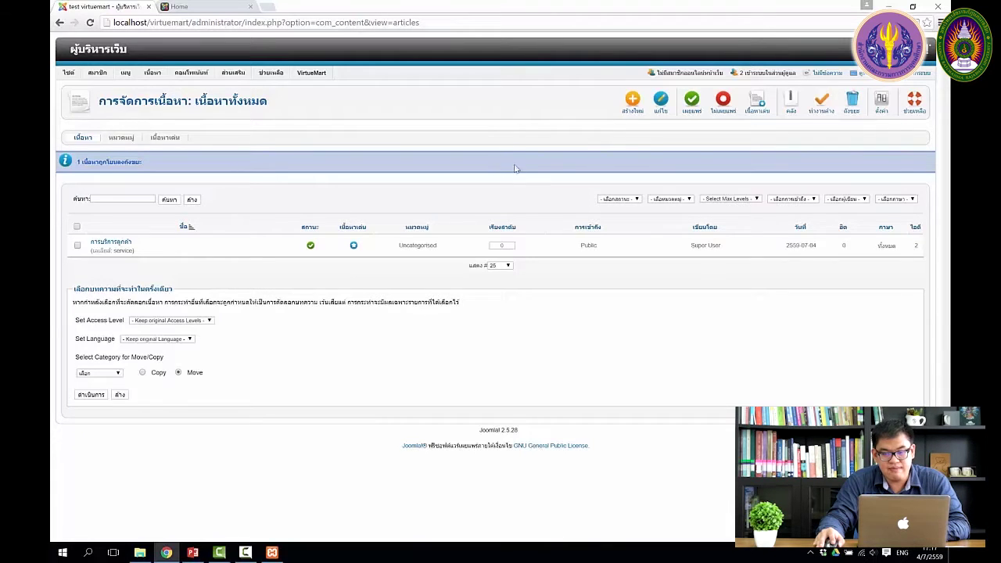
left_click(814, 202)
Republish แนะนำร้านค้า from the Trashed filter, then list only Published articles.
left_click(635, 201)
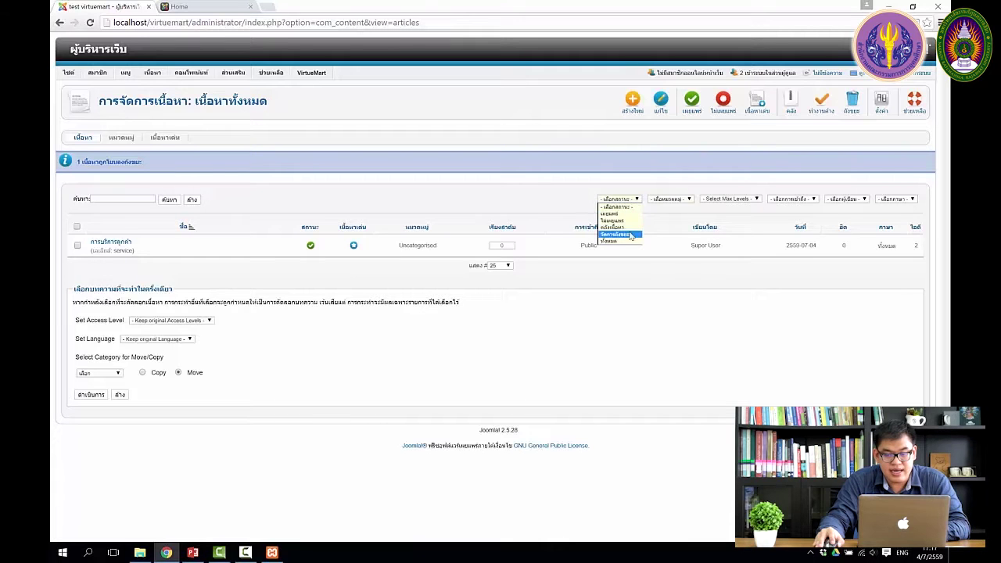
left_click(627, 235)
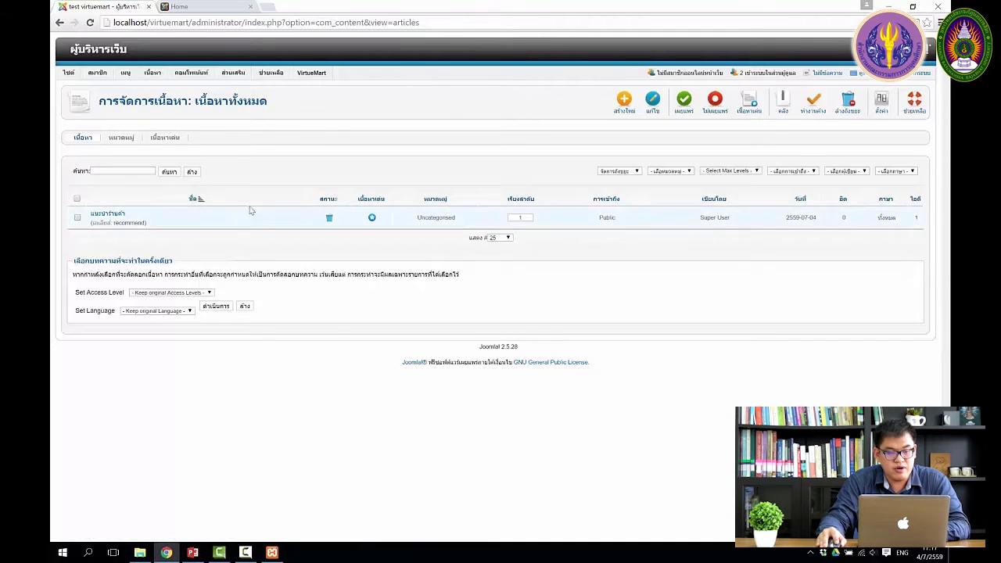
left_click(329, 219)
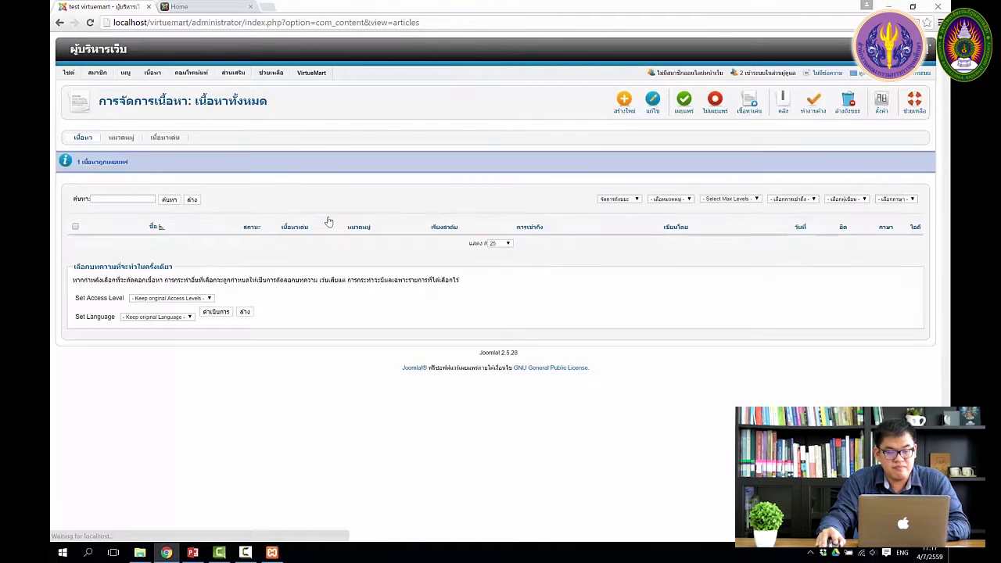
left_click(636, 201)
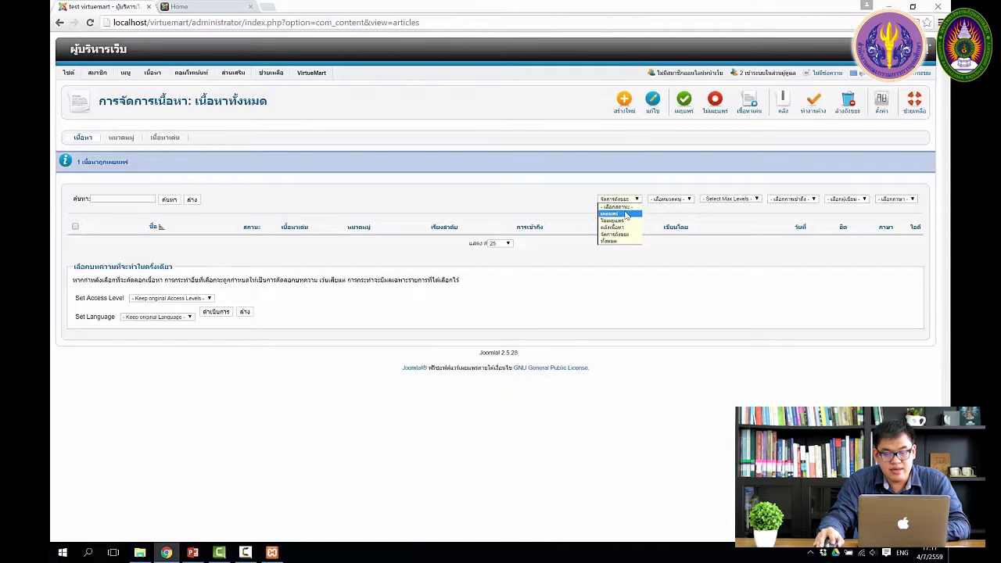
left_click(626, 216)
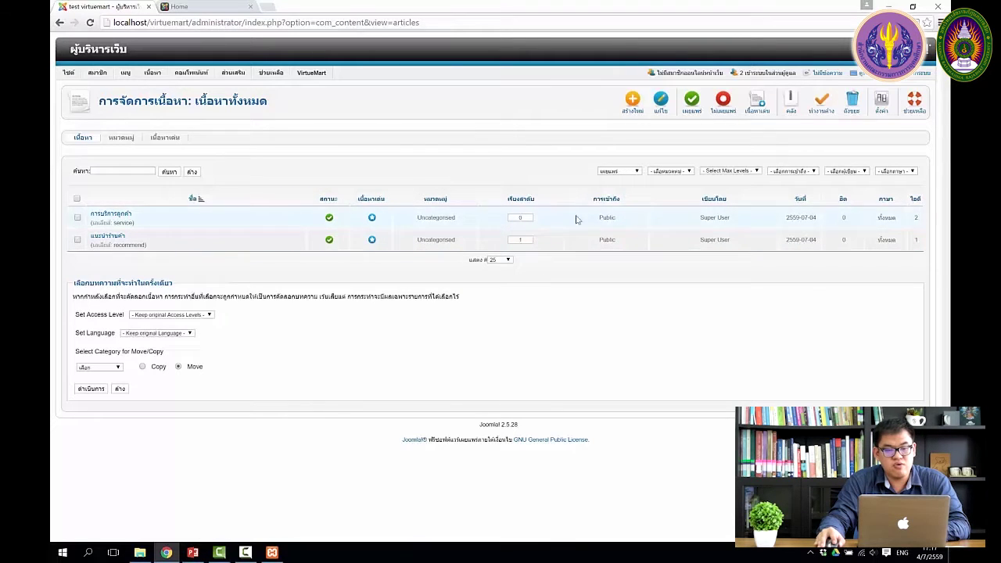
Change the การบริการลูกค้า heading to 'จัดส่งสินค้า EMS ฟรี !!!' and save it.
left_click(111, 215)
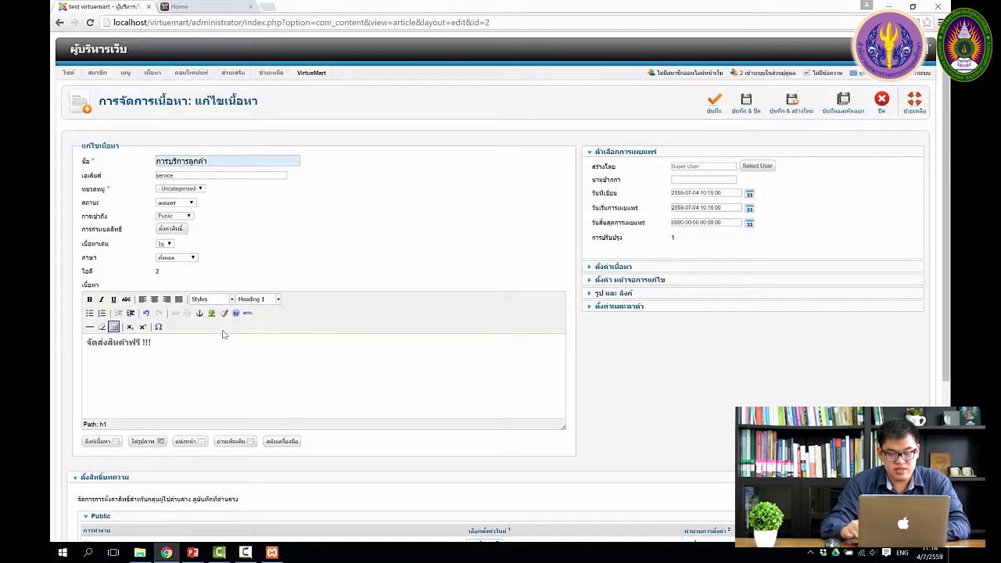
type("EMS")
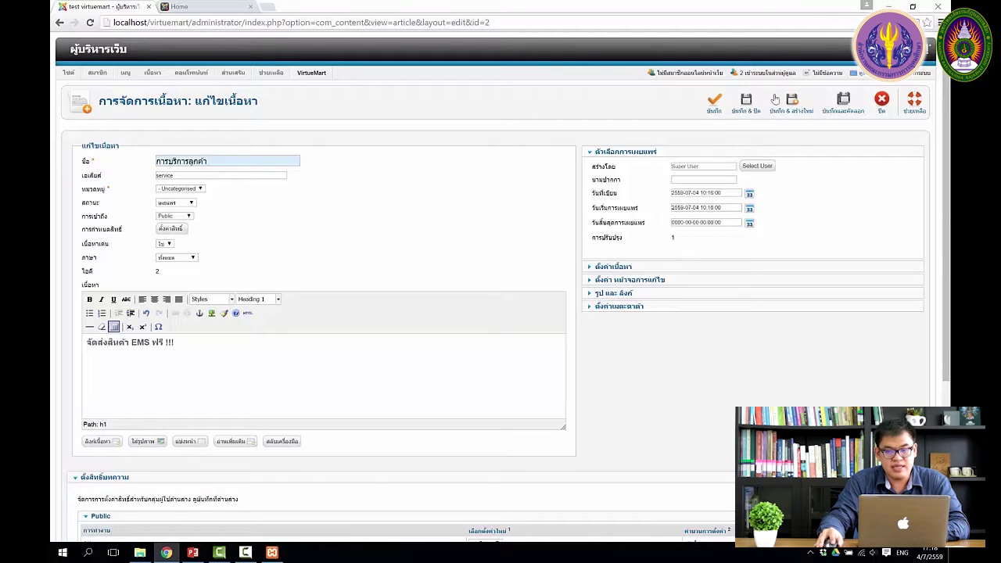
left_click(743, 105)
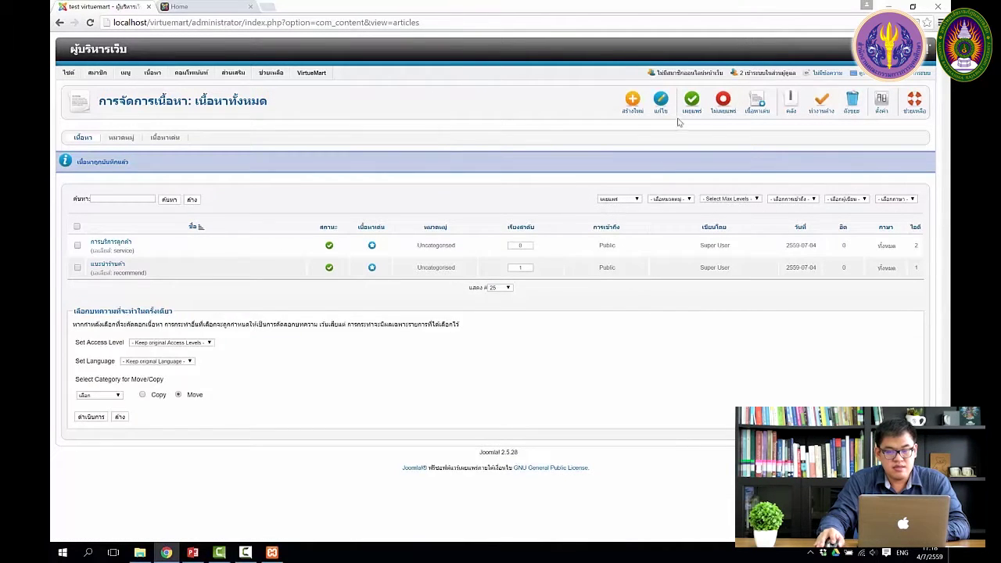
Reload the storefront to verify the new heading, then return to the PowerPoint slides.
left_click(186, 8)
left_click(90, 23)
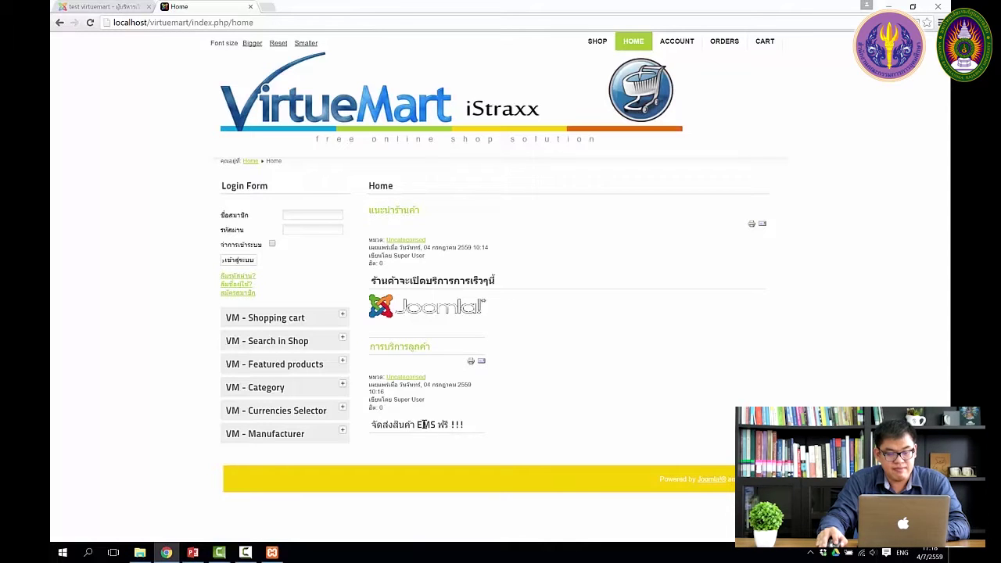
left_click(78, 6)
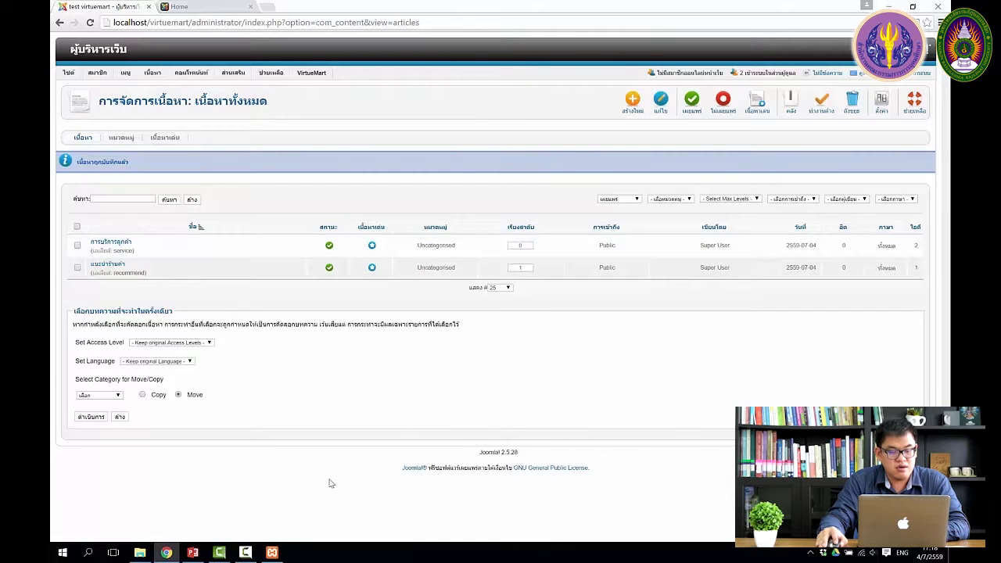
left_click(193, 552)
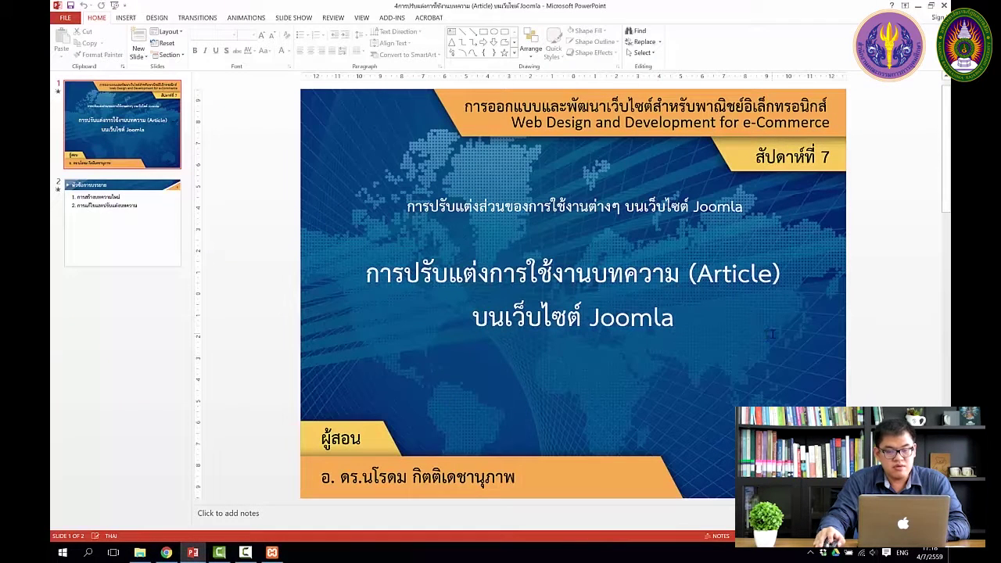